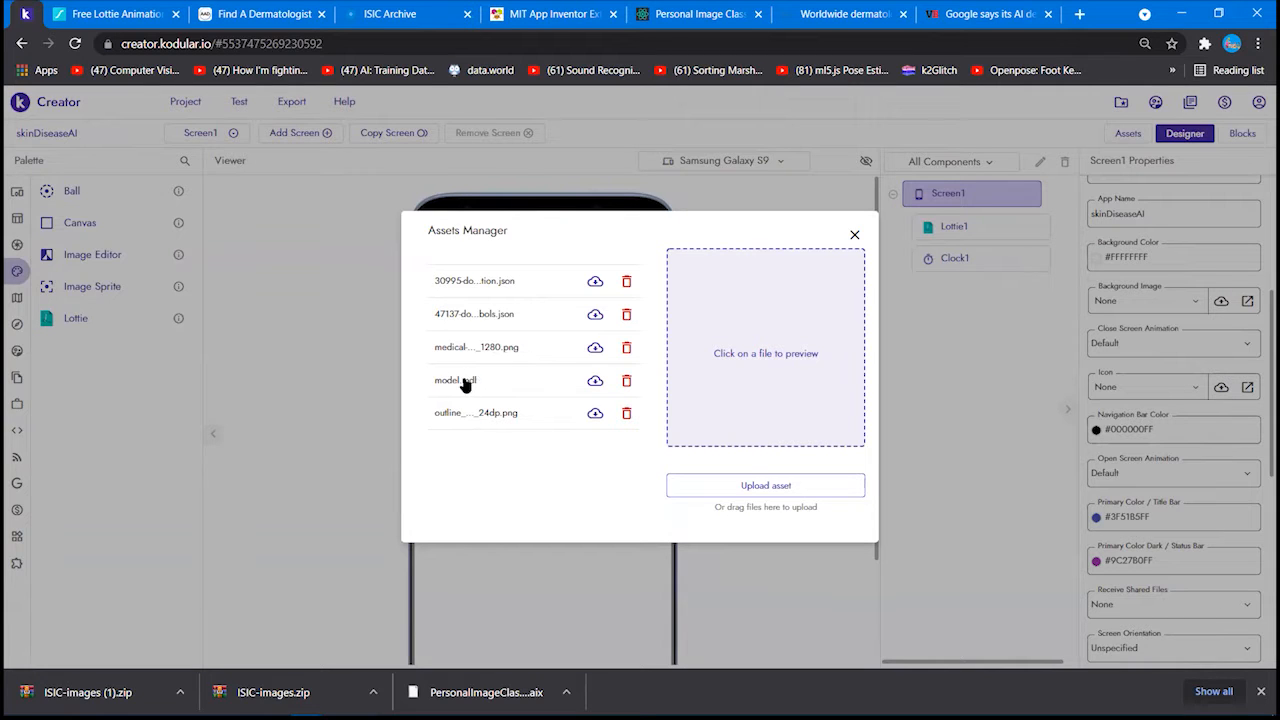
Step: Preview the Lottie JSON files and the medical PNG image in the assets manager, and close it
{"action": "left_click", "coordinate": [549, 313]}
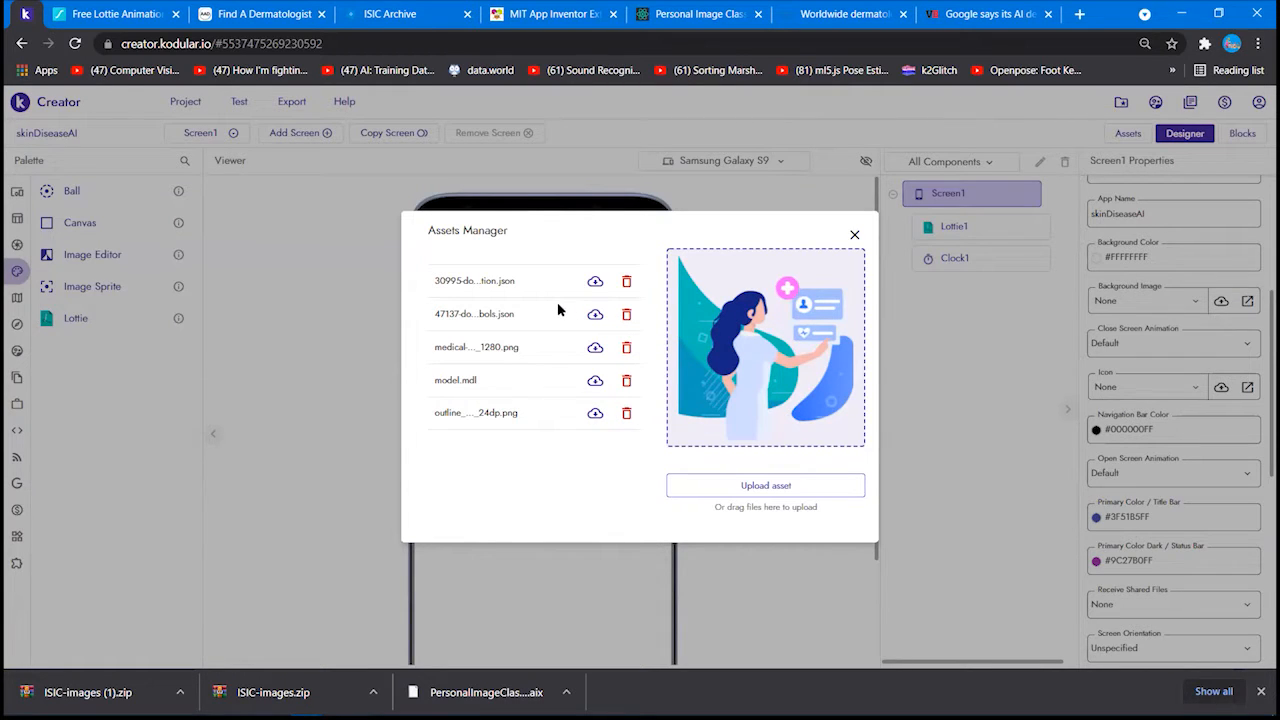
{"action": "left_click", "coordinate": [485, 283]}
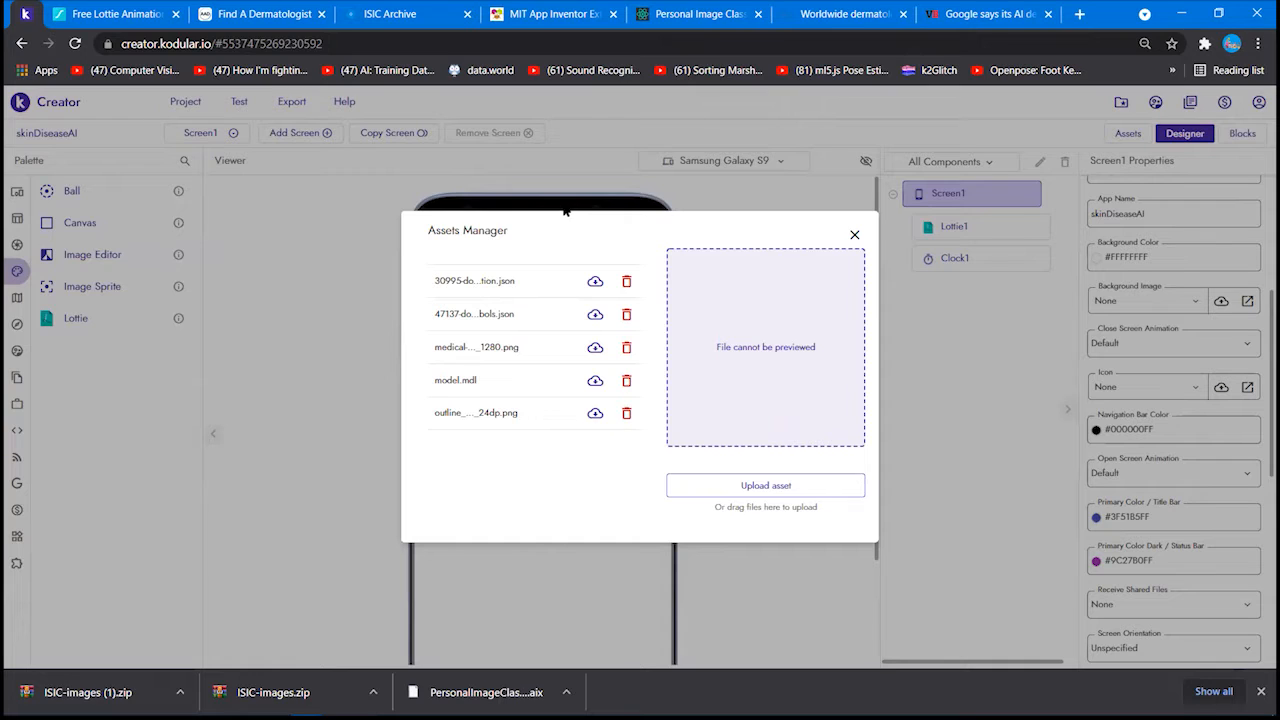
{"action": "left_click", "coordinate": [486, 345]}
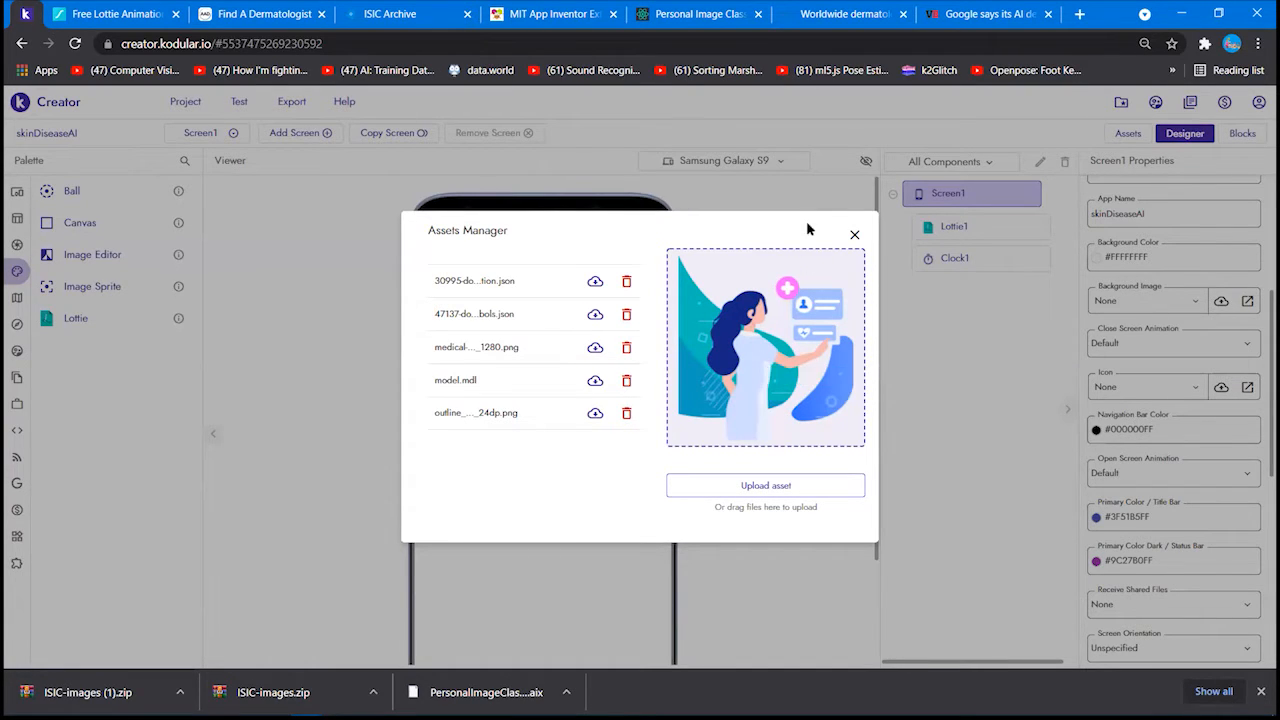
{"action": "left_click", "coordinate": [855, 237]}
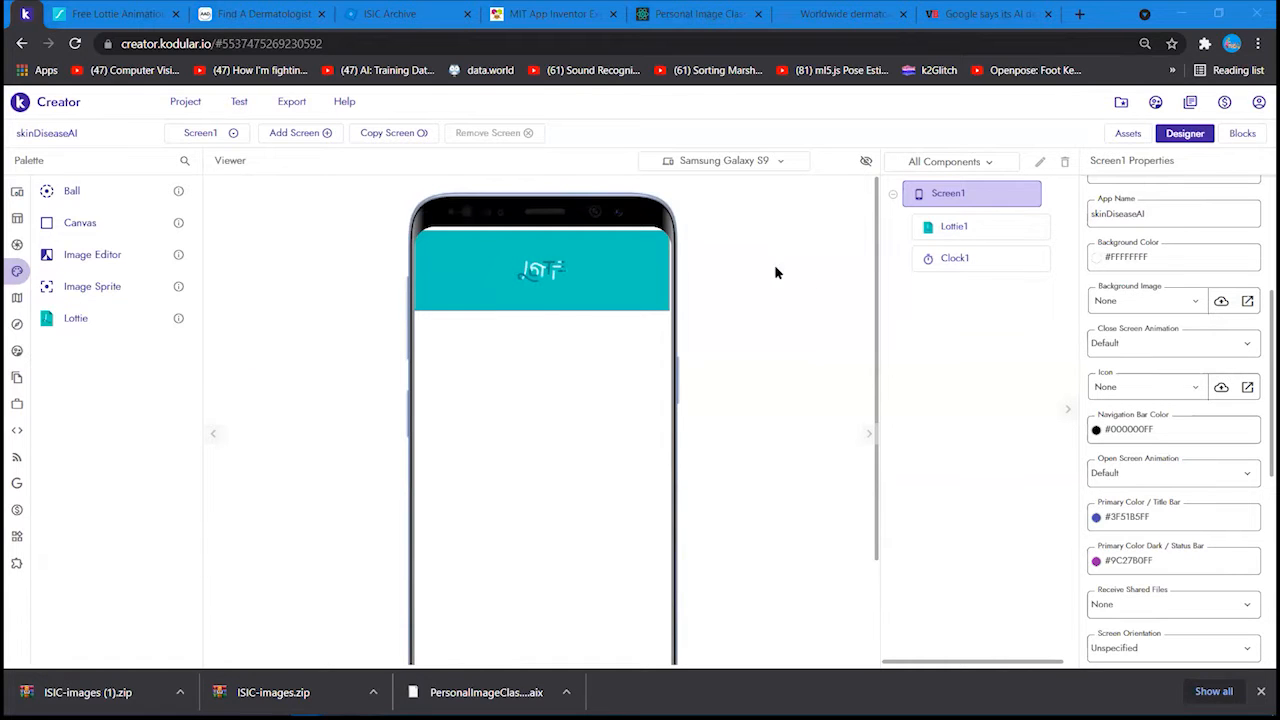
Step: Review the properties of Lottie1 and the Drawing and Animation components it comes from
{"action": "left_click", "coordinate": [982, 225]}
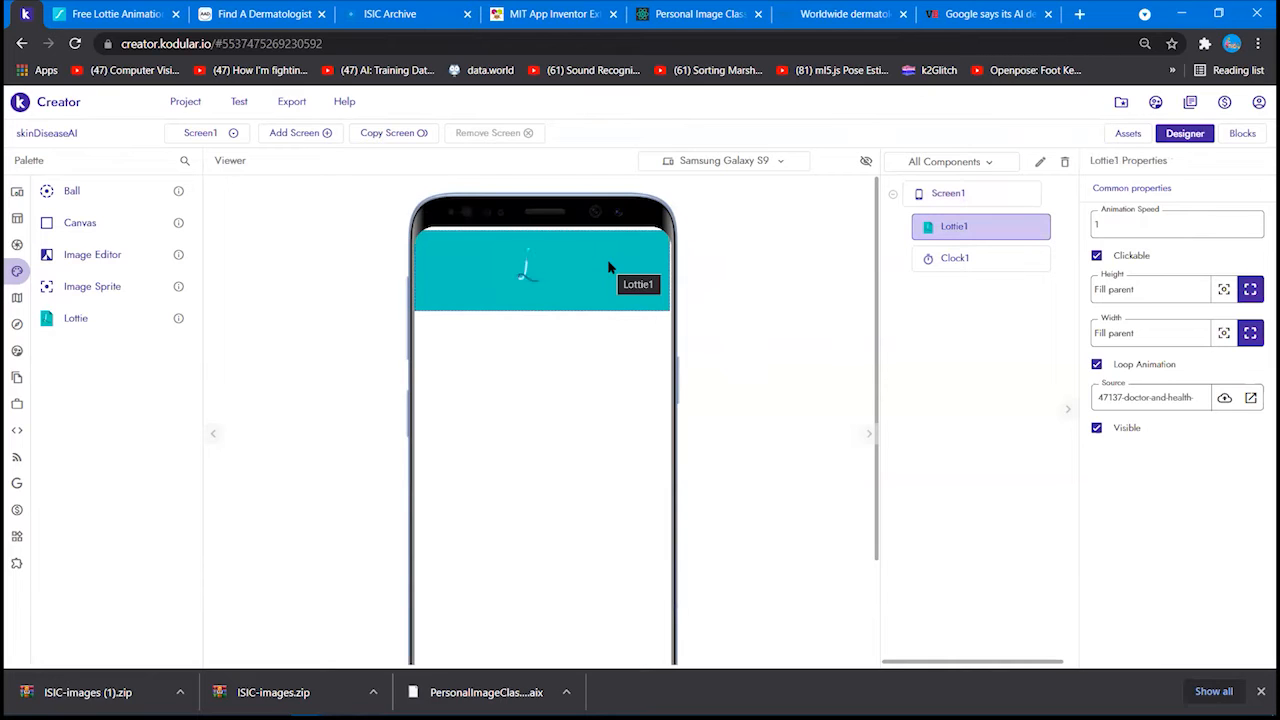
{"action": "mouse_move", "coordinate": [72, 278]}
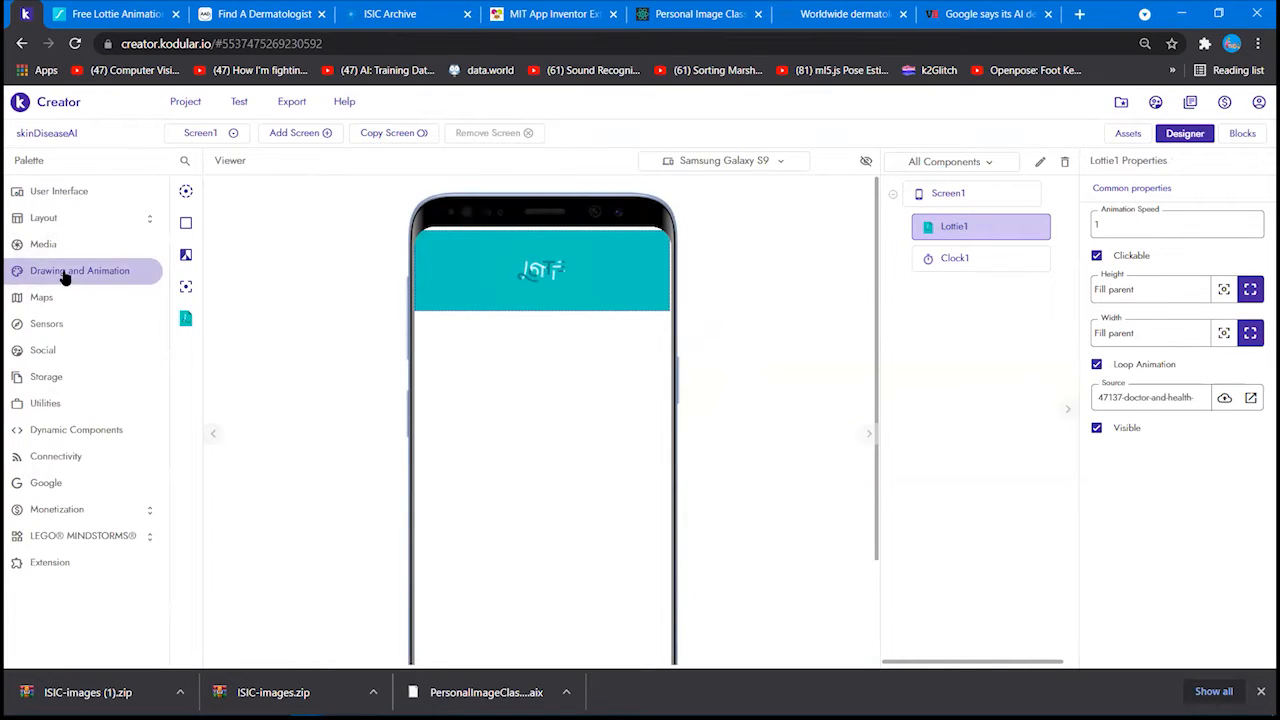
{"action": "left_click", "coordinate": [130, 272]}
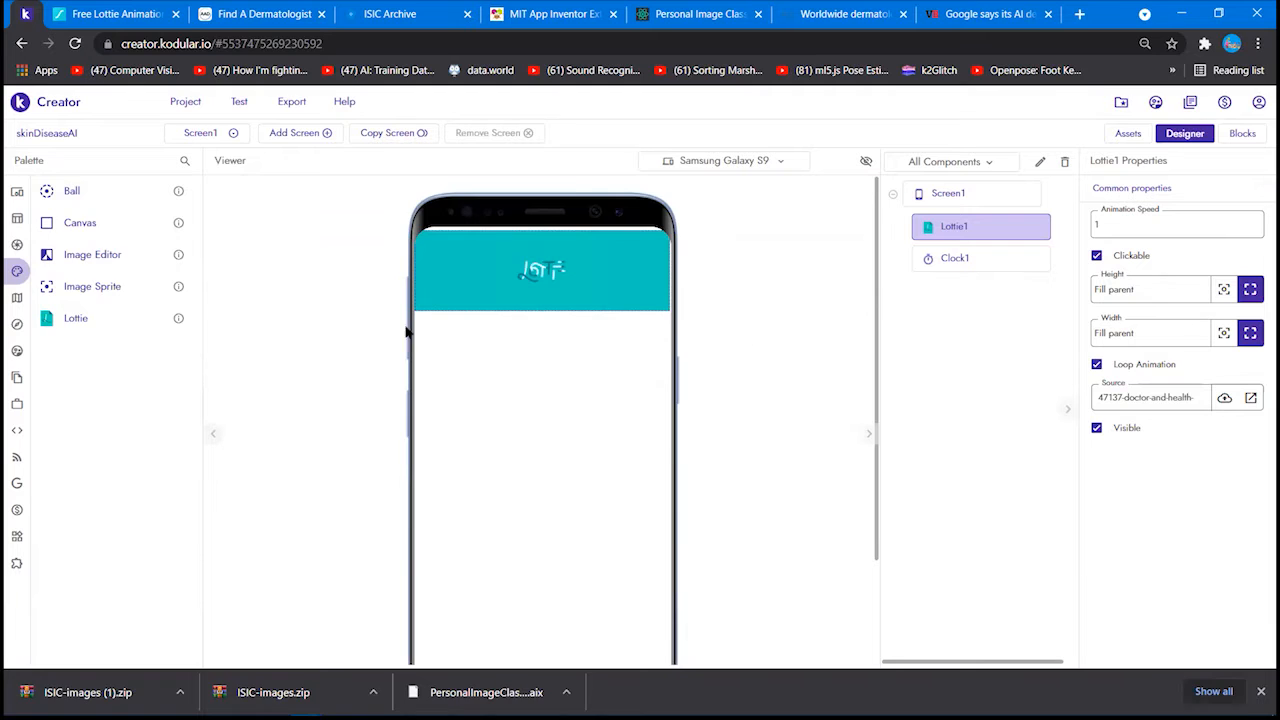
{"action": "mouse_move", "coordinate": [10, 276]}
Step: Review the available Sensors components and the properties of Screen1 and Clock1
{"action": "left_click", "coordinate": [55, 325]}
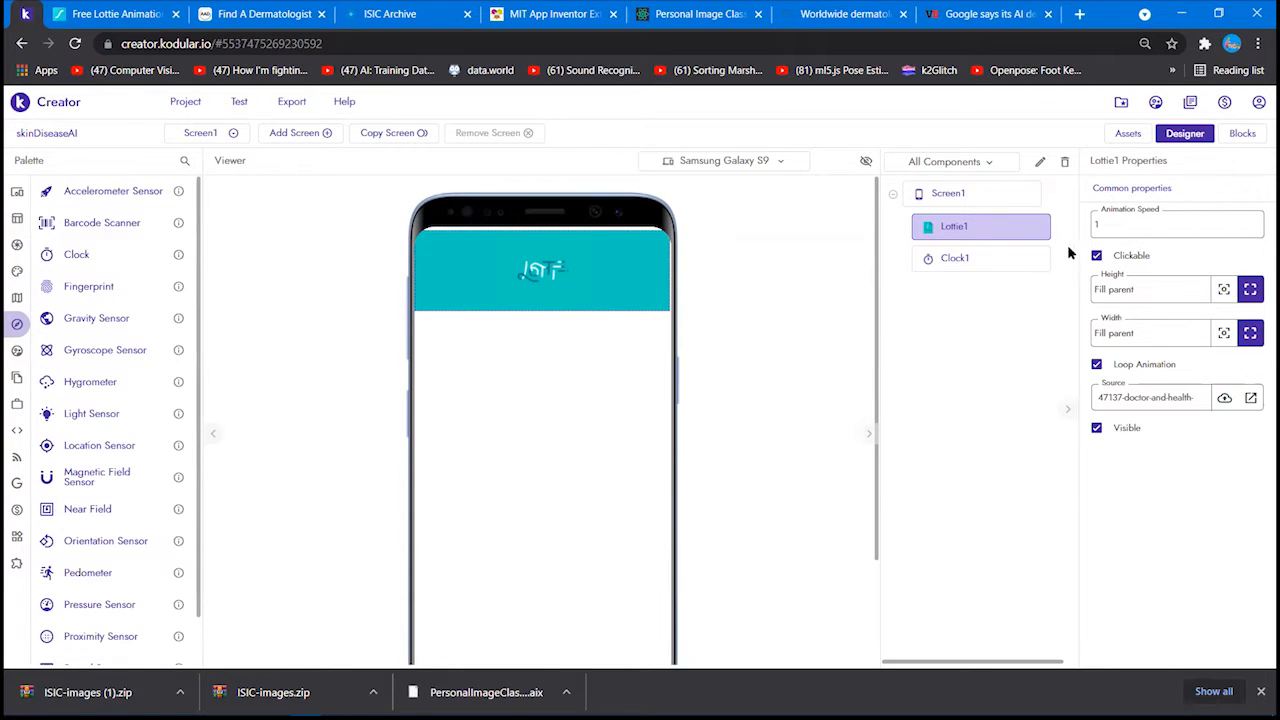
{"action": "left_click", "coordinate": [948, 193]}
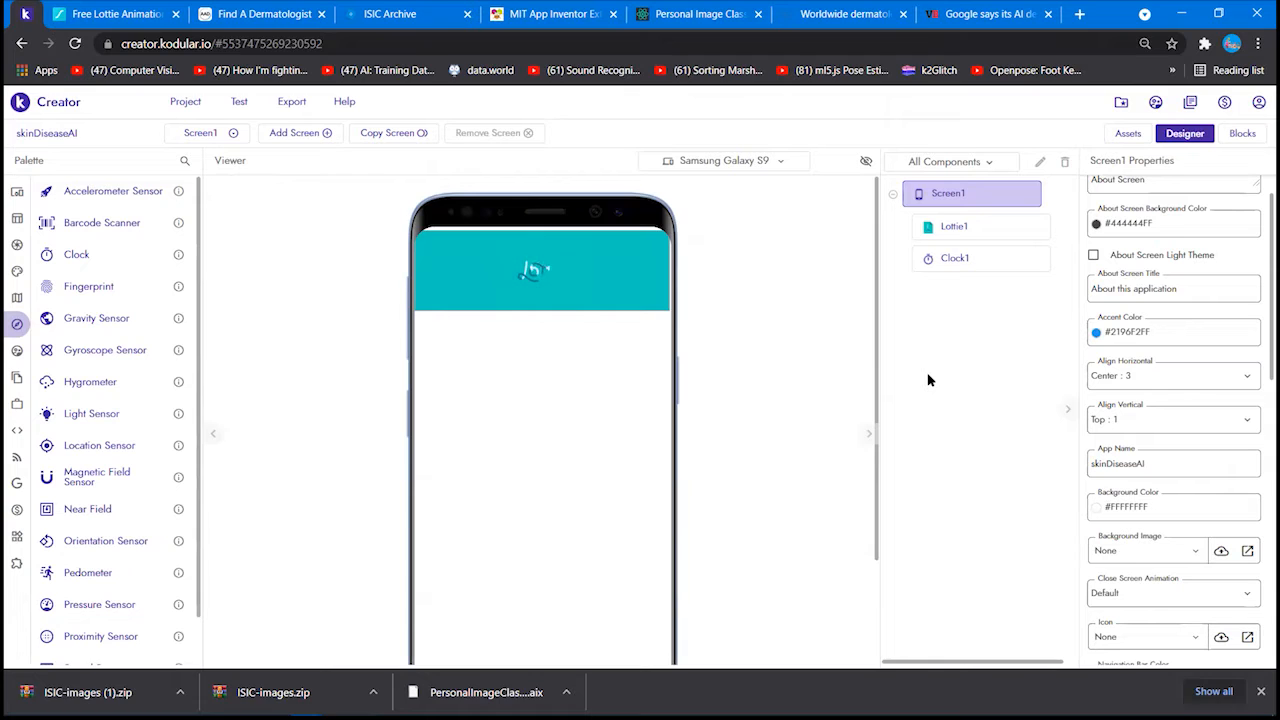
{"action": "mouse_move", "coordinate": [62, 297]}
{"action": "left_click", "coordinate": [985, 258]}
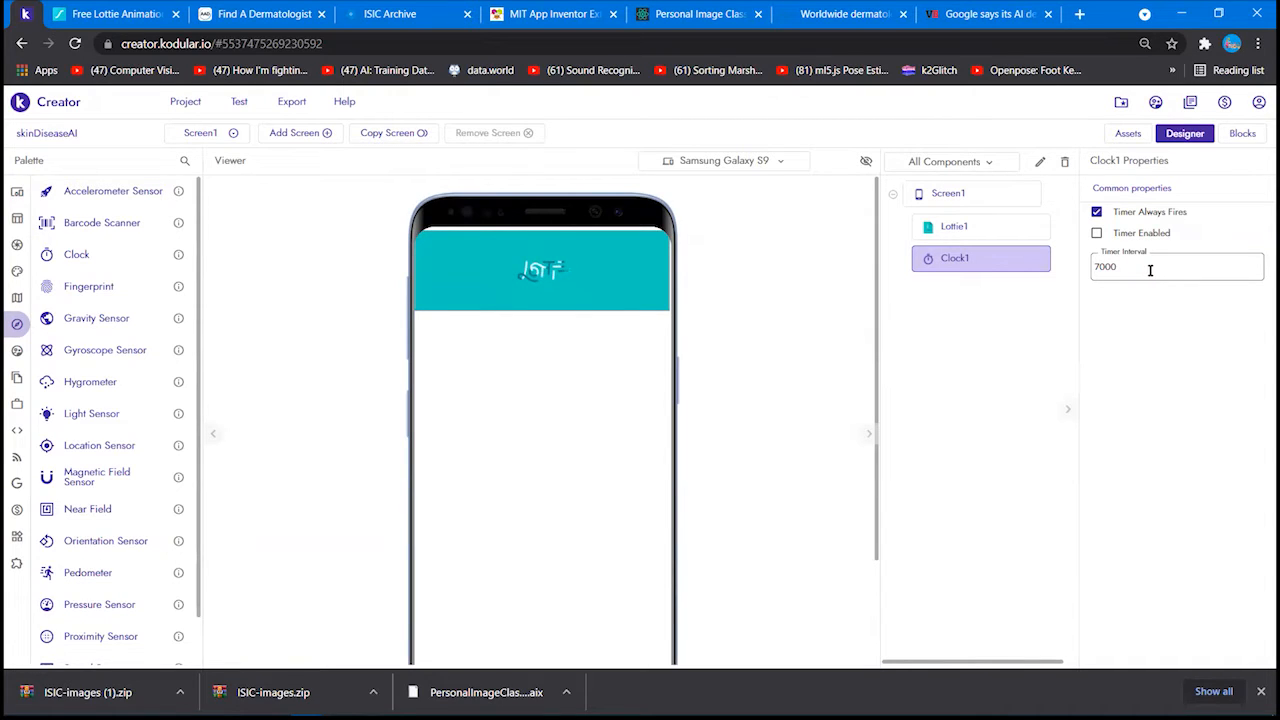
Step: Show Screen1's block logic and examine the timer property blocks available for Clock1
{"action": "left_click", "coordinate": [1237, 142]}
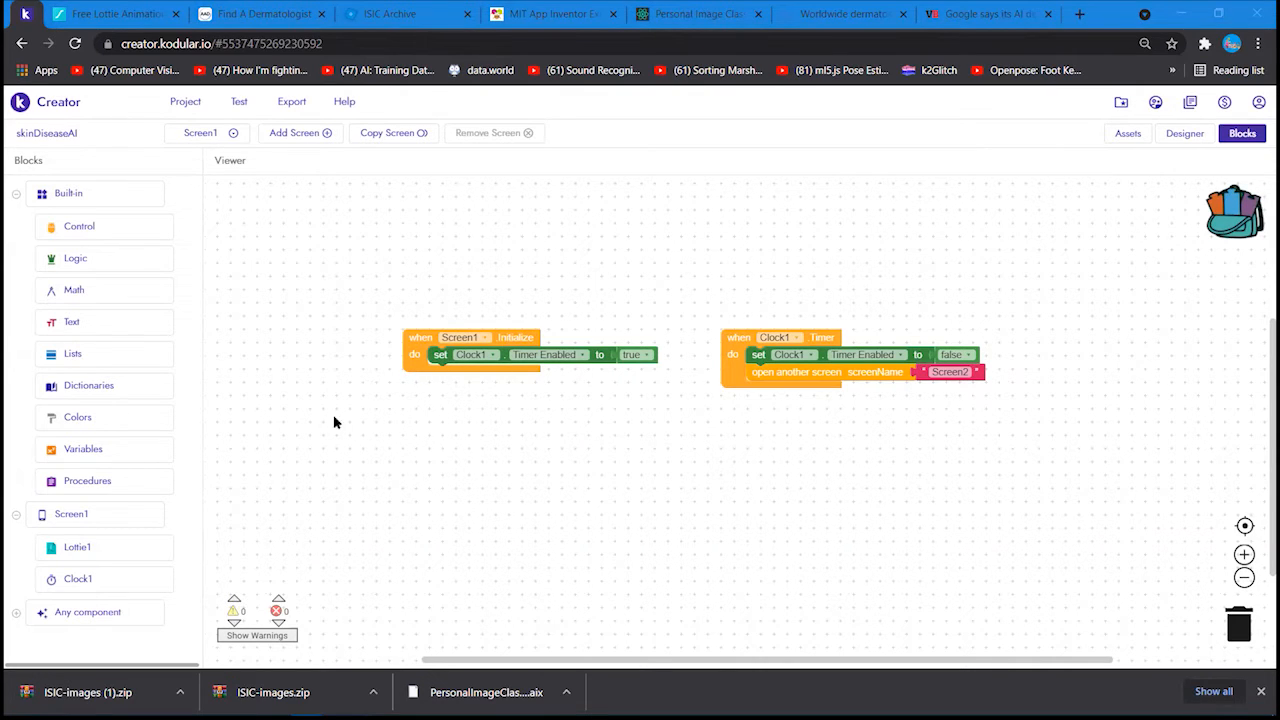
{"action": "left_click", "coordinate": [98, 517]}
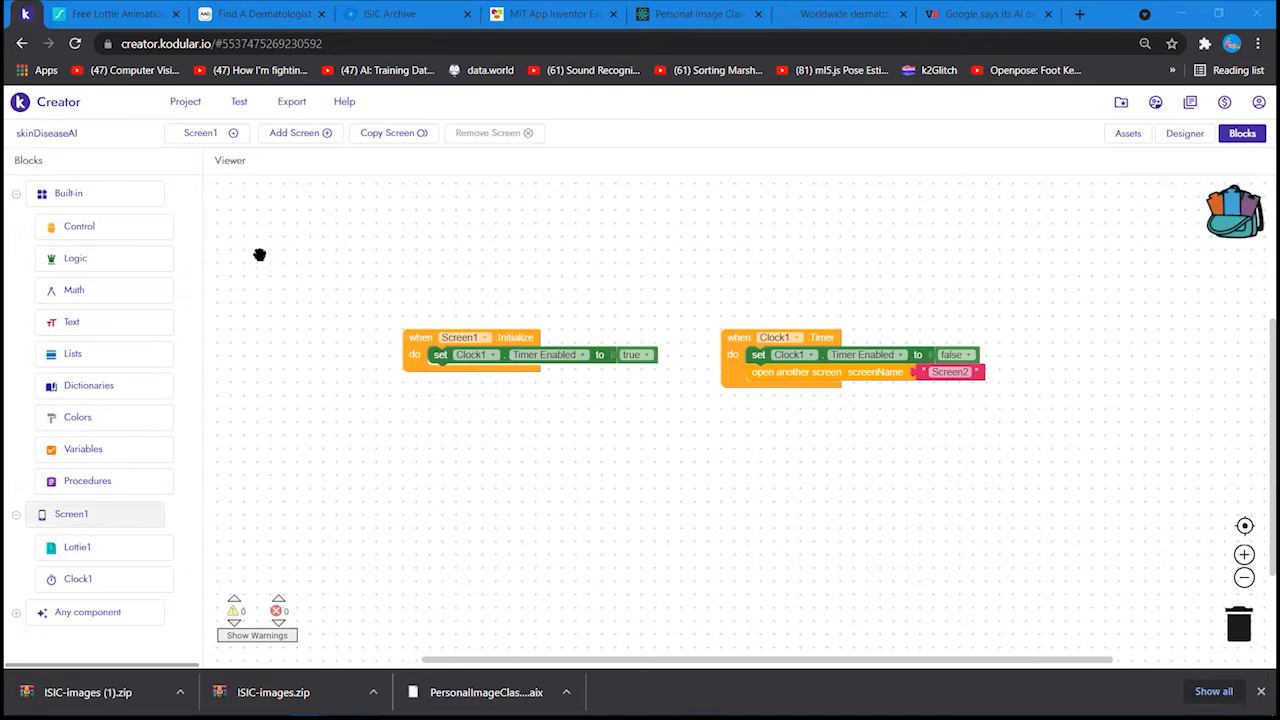
{"action": "left_click", "coordinate": [588, 443]}
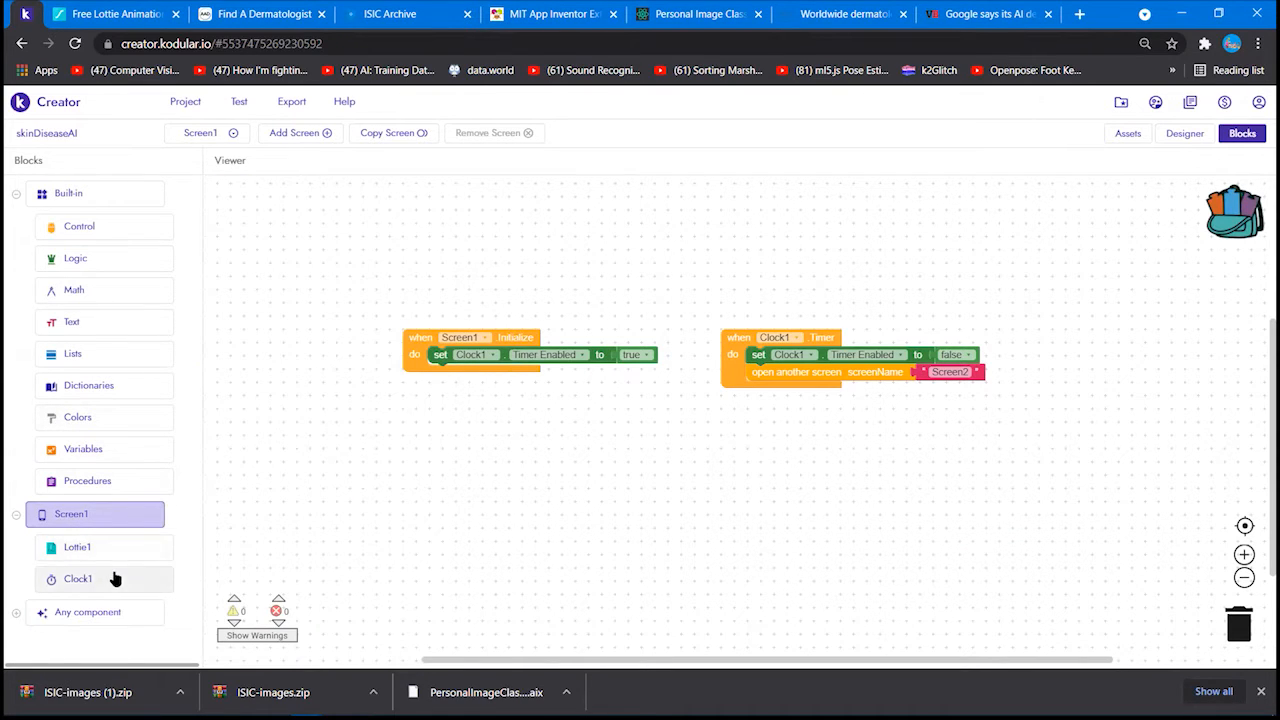
{"action": "left_click", "coordinate": [78, 579]}
{"action": "scroll", "coordinate": [355, 490], "scroll_direction": "down", "scroll_amount": 10}
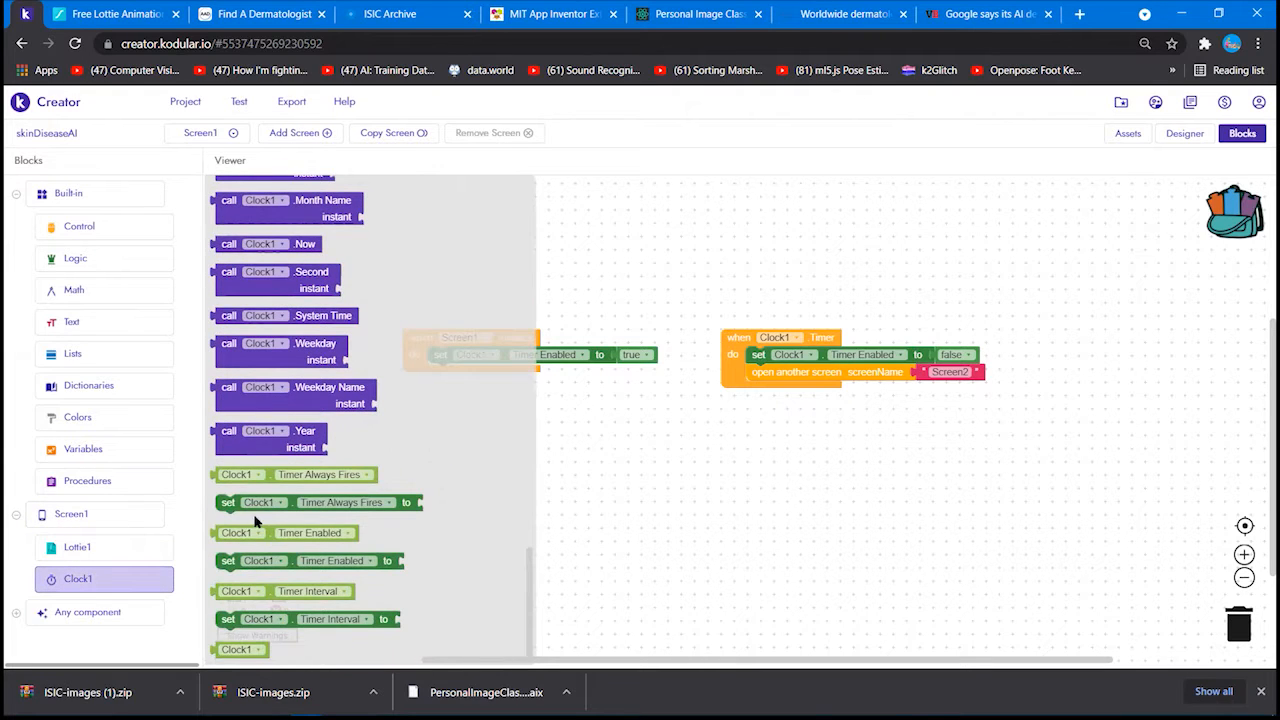
{"action": "left_click", "coordinate": [605, 441]}
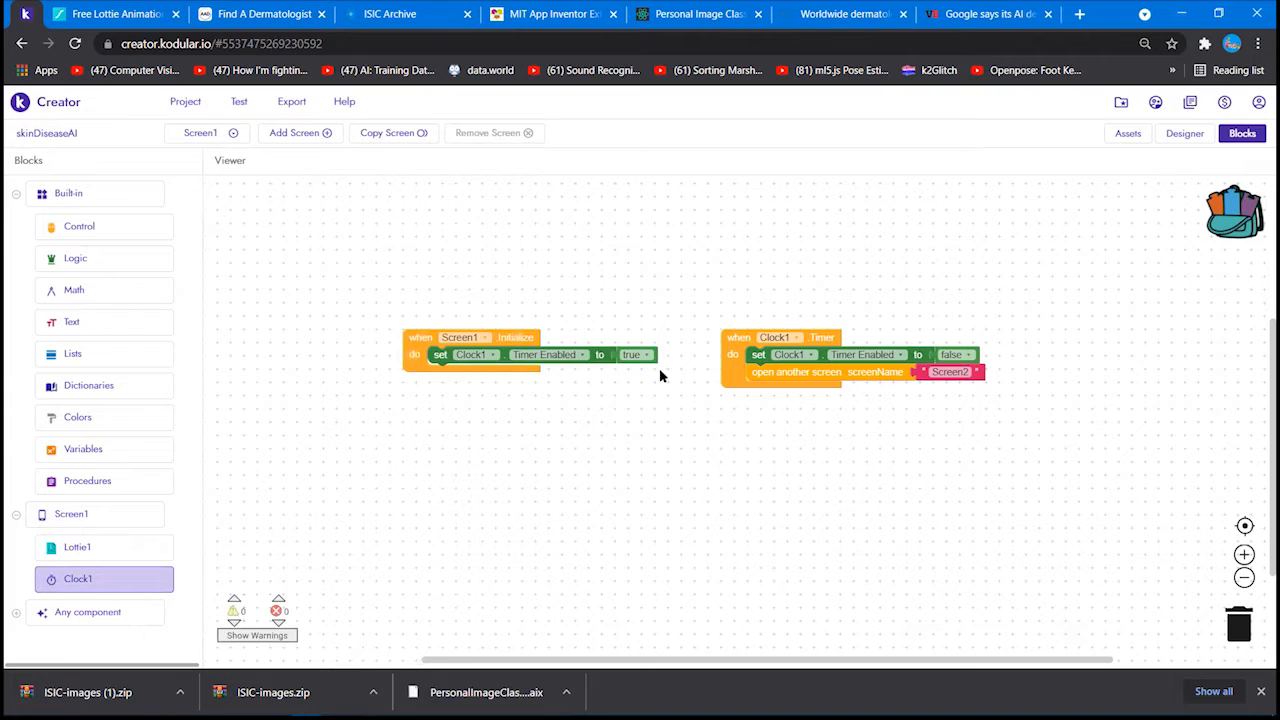
Step: Review the Logic blocks and place the Clock1 Timer event directly below the Screen1 Initialize event
{"action": "left_click", "coordinate": [112, 272]}
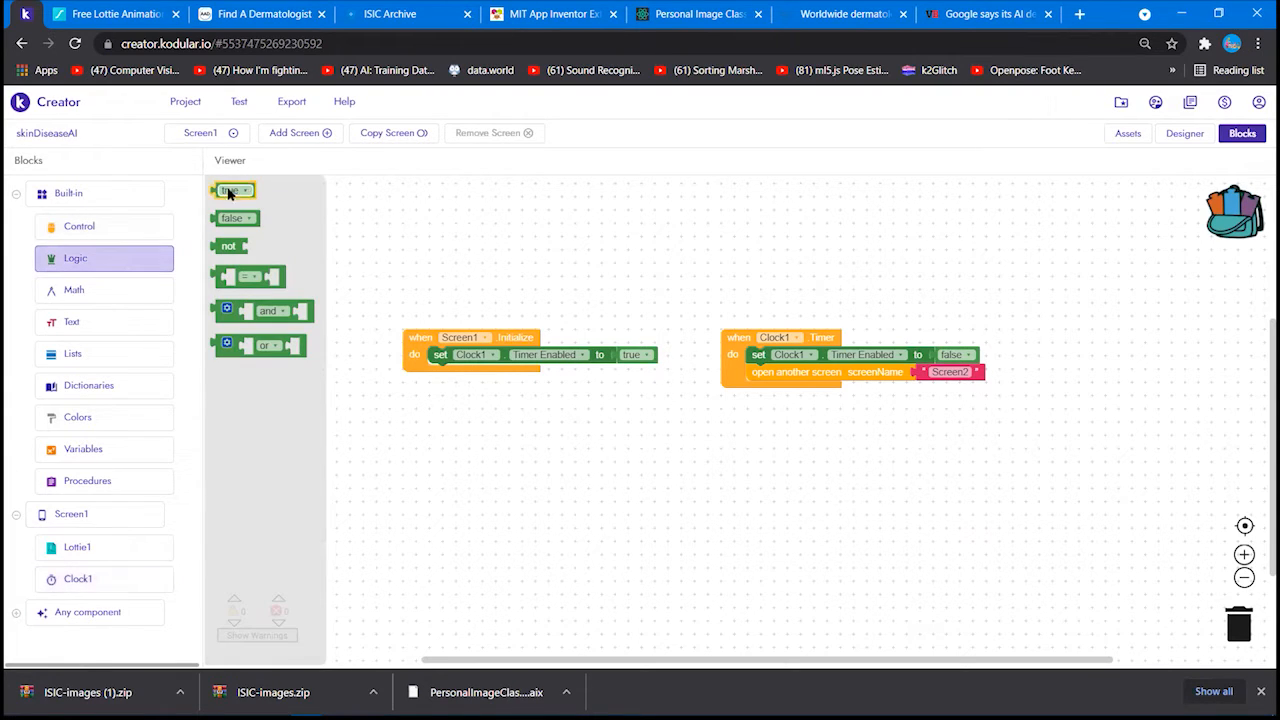
{"action": "left_click", "coordinate": [634, 412]}
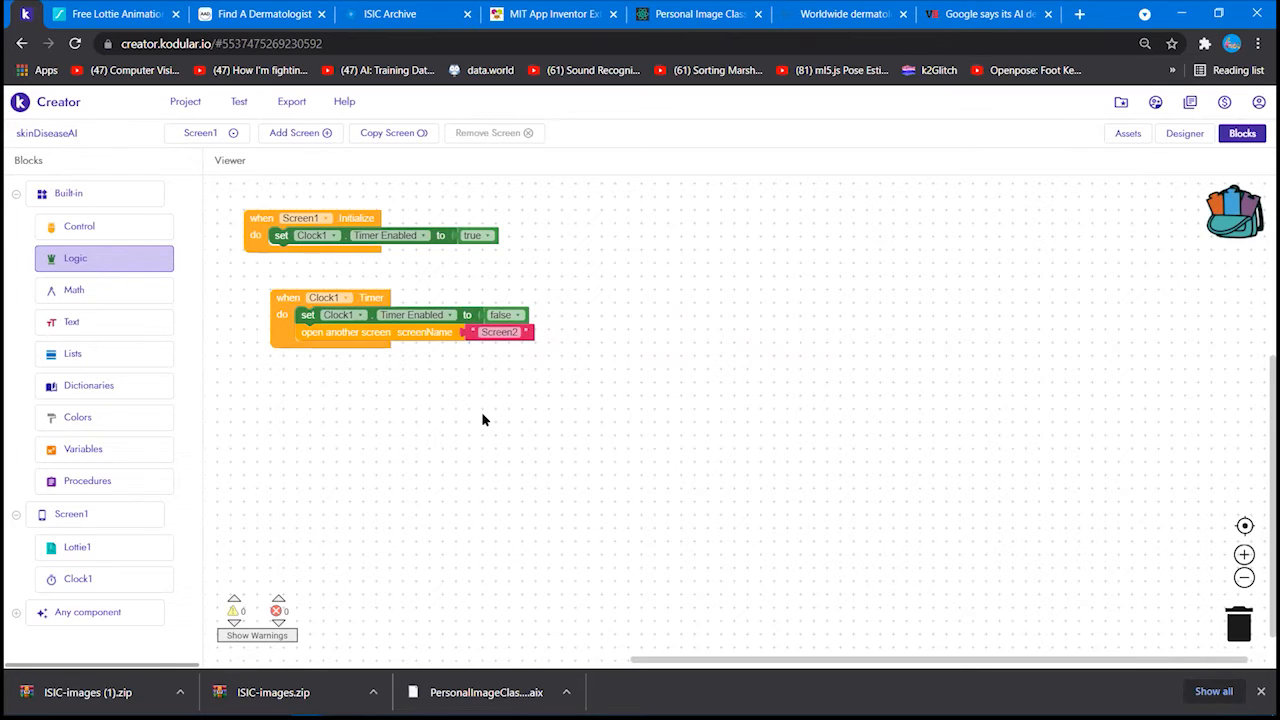
{"action": "left_click", "coordinate": [1185, 133]}
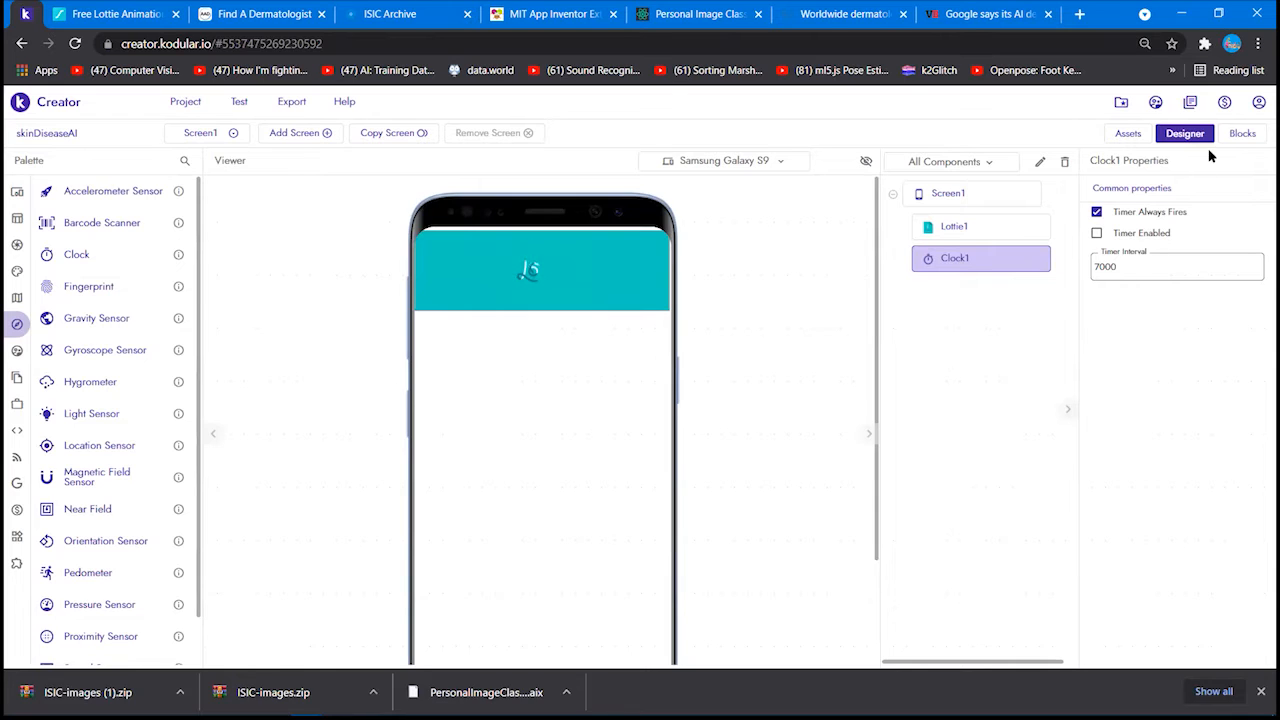
{"action": "left_click", "coordinate": [1240, 133]}
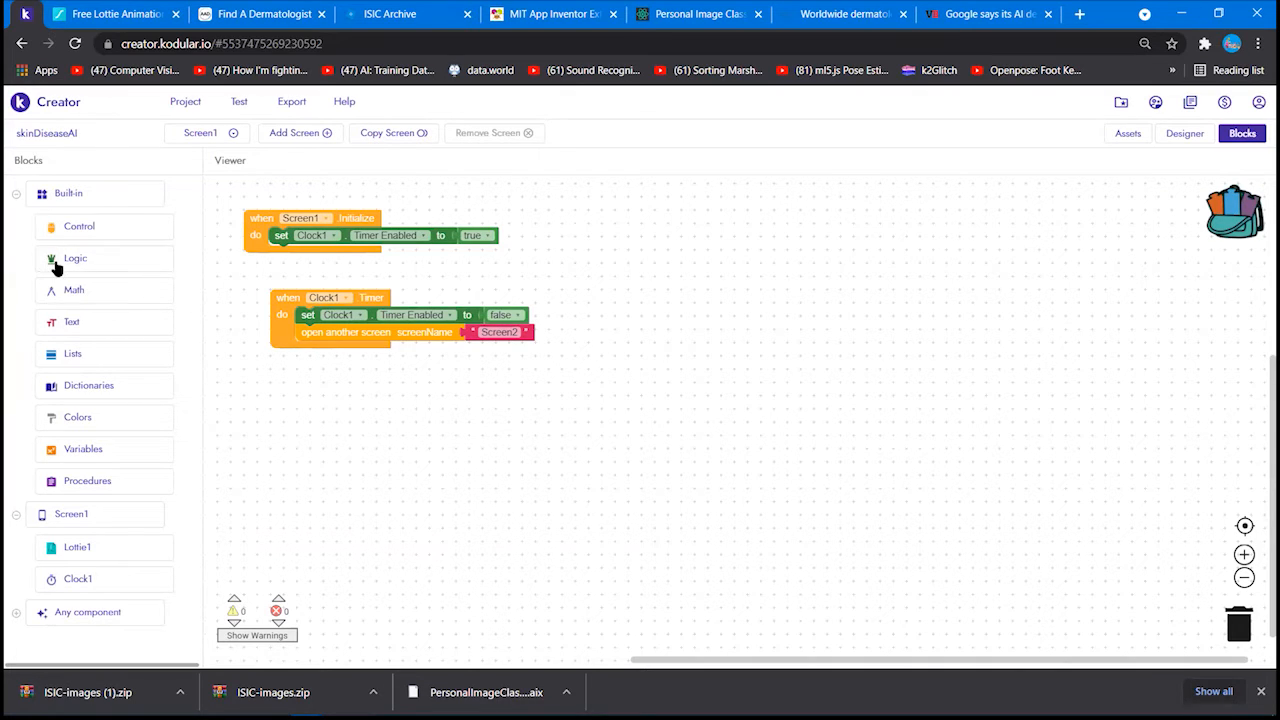
Step: Examine the Control blocks for opening another screen and the Text blocks for supplying its name
{"action": "left_click", "coordinate": [84, 230]}
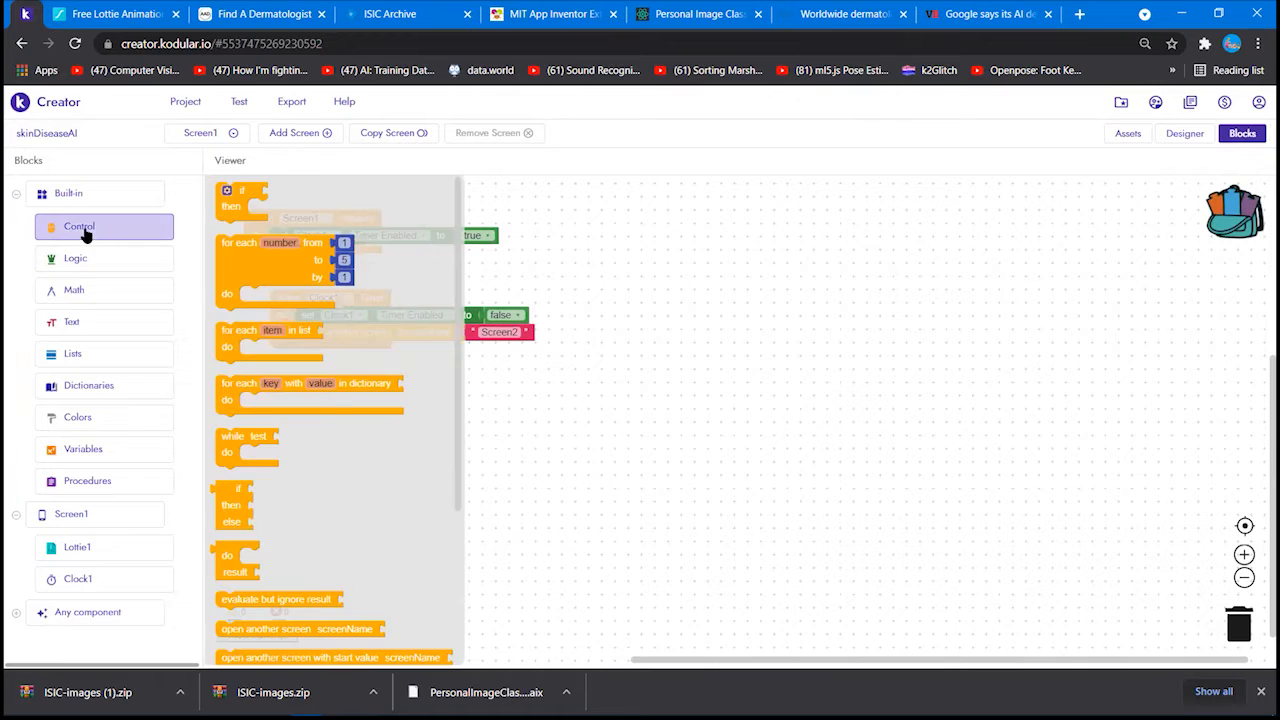
{"action": "scroll", "coordinate": [363, 397], "scroll_direction": "down", "scroll_amount": 3}
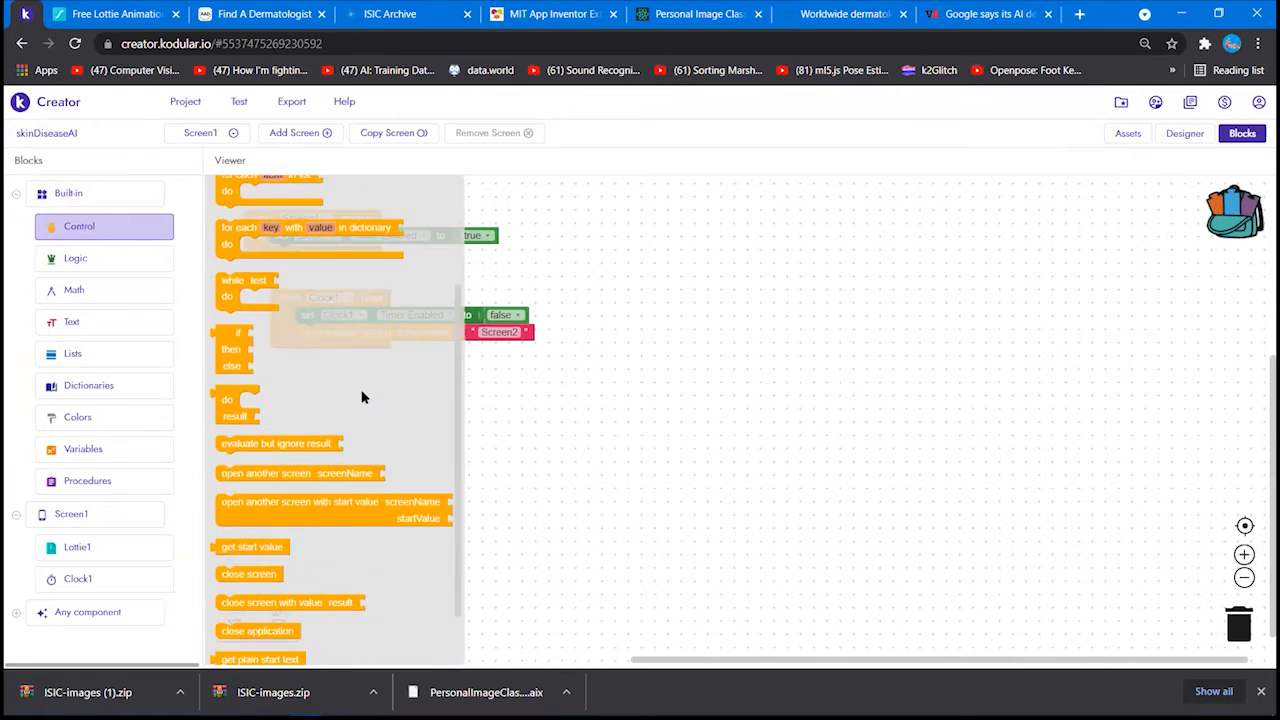
{"action": "scroll", "coordinate": [363, 397], "scroll_direction": "down", "scroll_amount": 1}
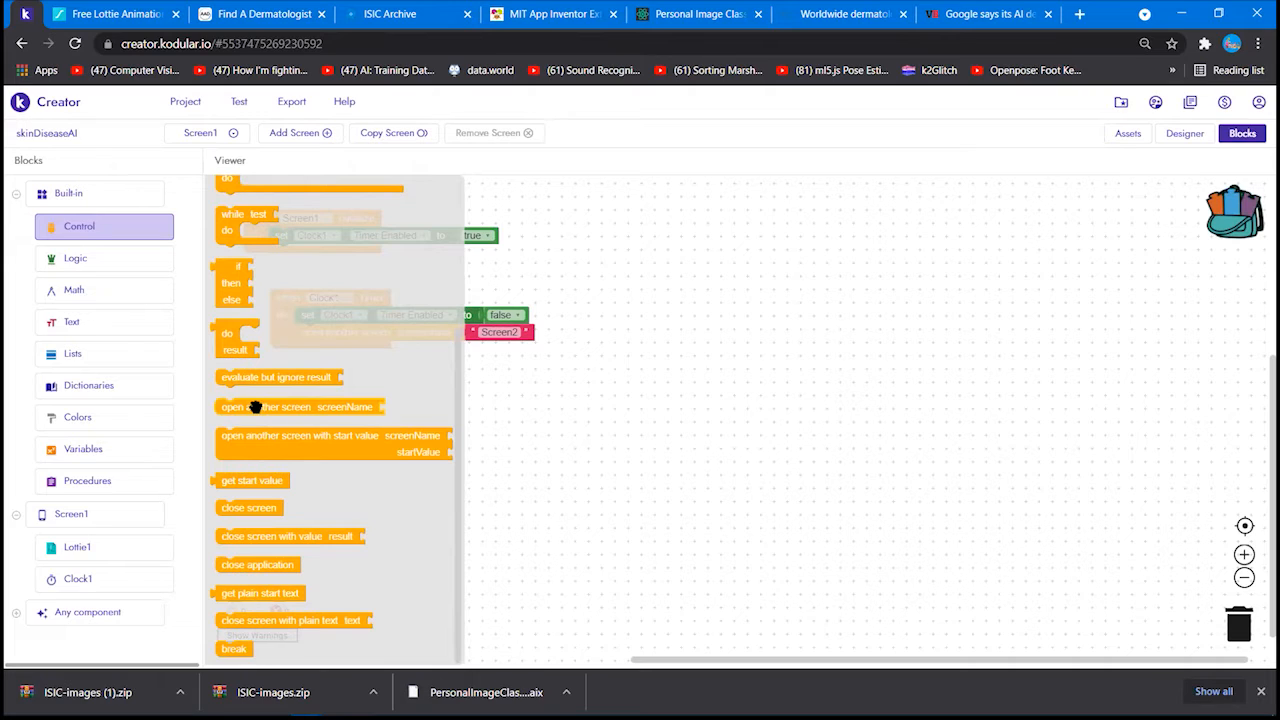
{"action": "left_click", "coordinate": [545, 394]}
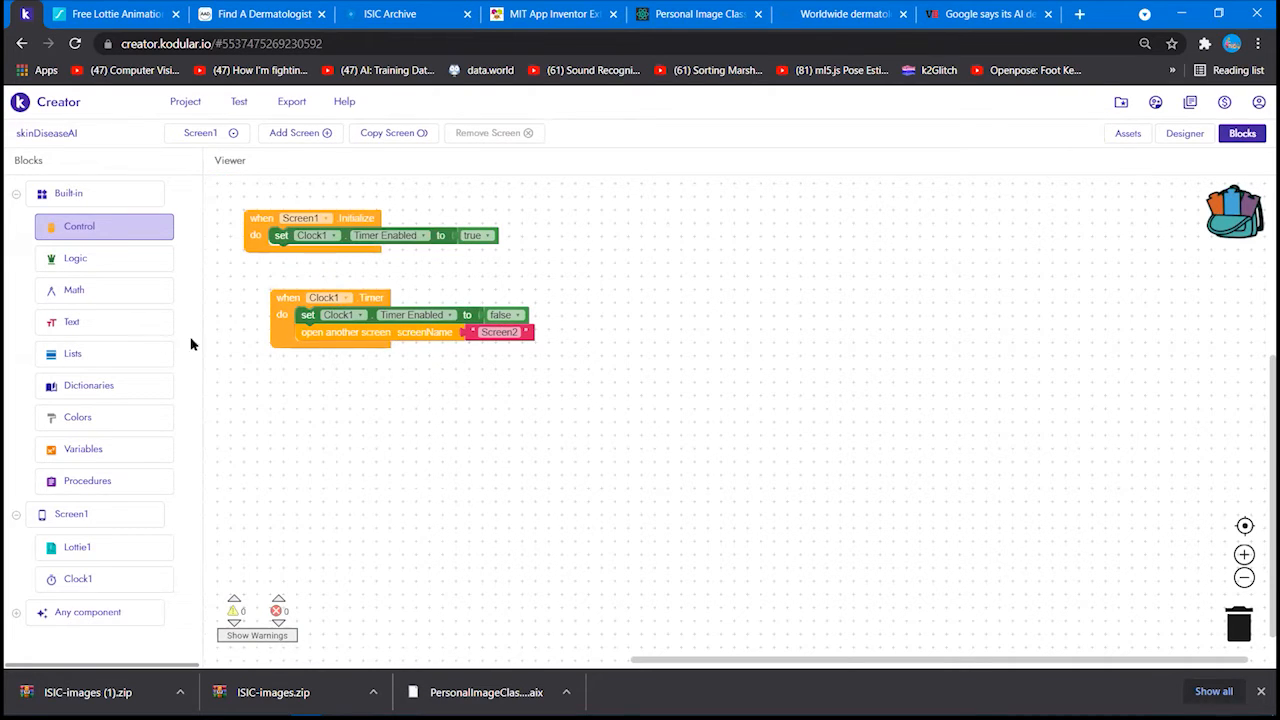
{"action": "left_click", "coordinate": [100, 328]}
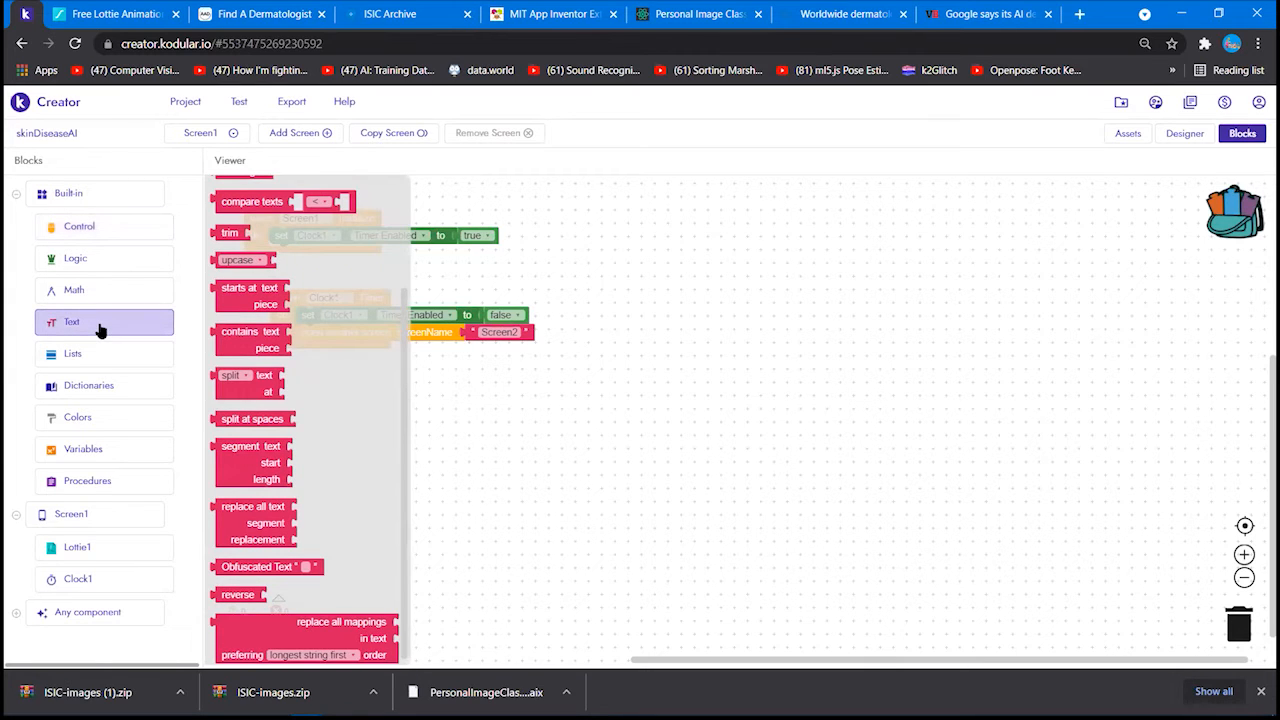
{"action": "scroll", "coordinate": [305, 350], "scroll_direction": "up", "scroll_amount": 3}
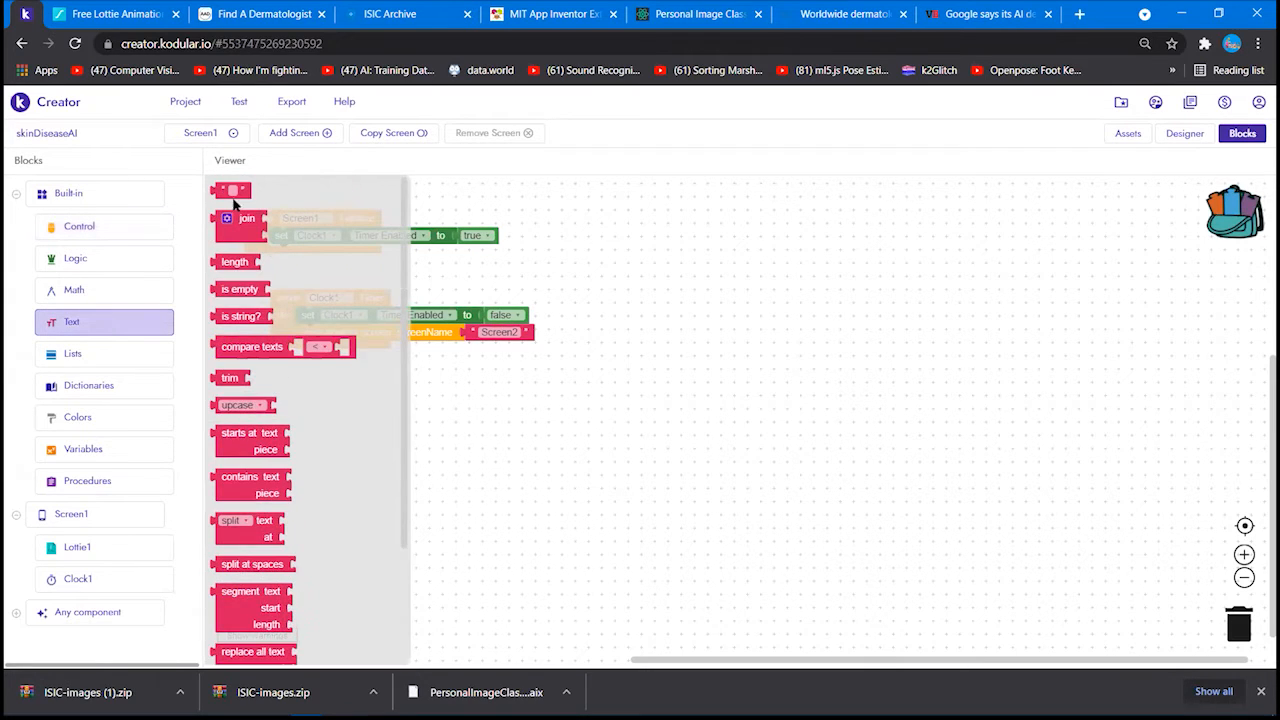
{"action": "left_click", "coordinate": [761, 242]}
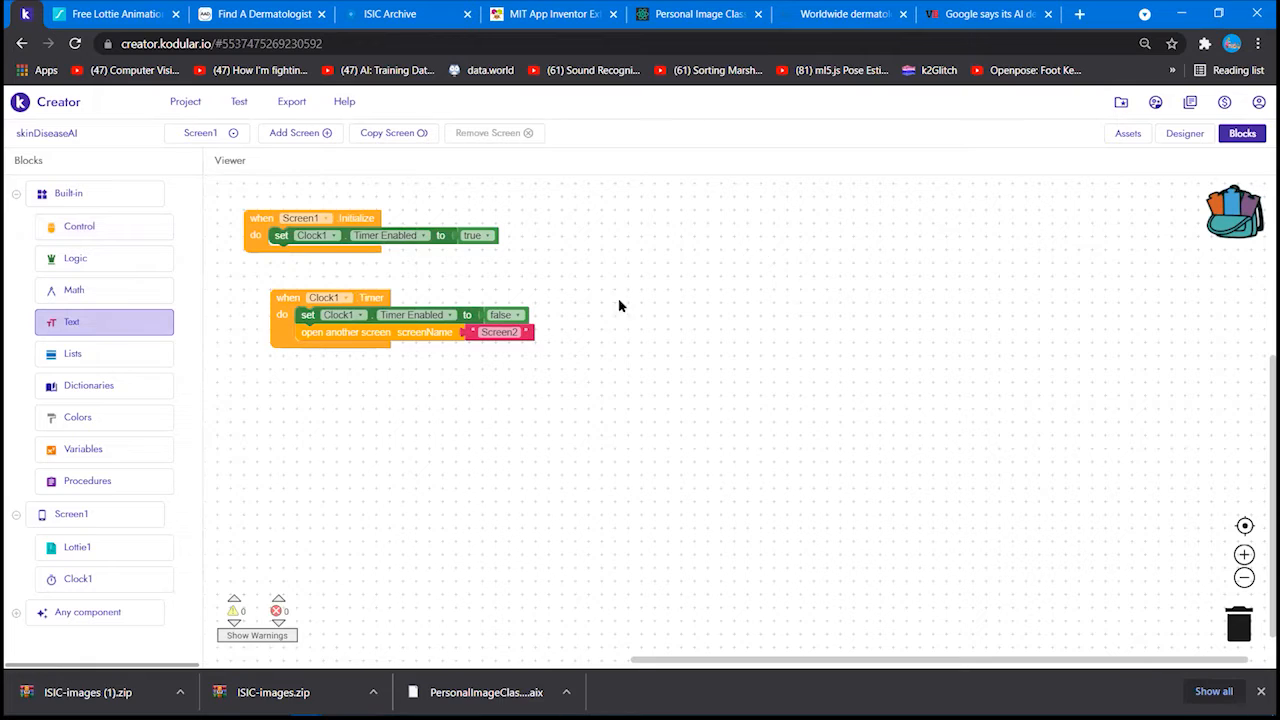
Step: Inspect the screen name text in the Clock1 Timer event and compare it with the project's list of screens
{"action": "left_click", "coordinate": [500, 332]}
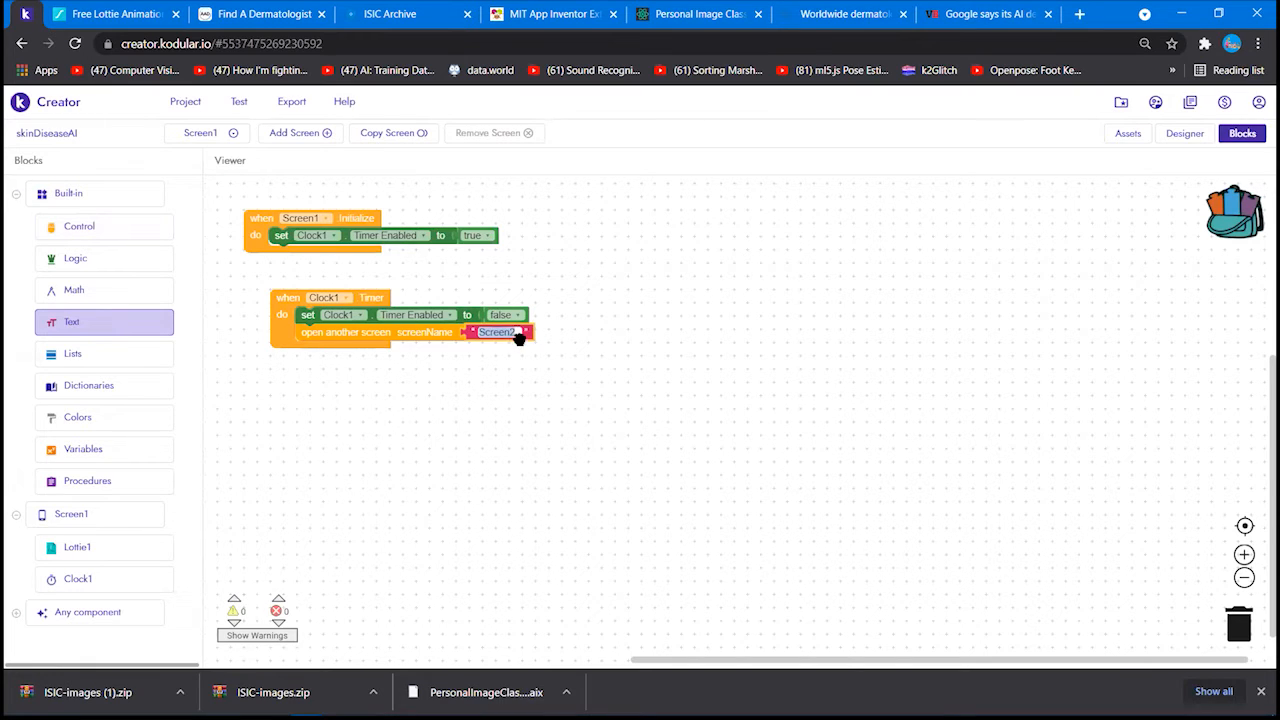
{"action": "left_click", "coordinate": [481, 332]}
{"action": "left_click", "coordinate": [569, 353]}
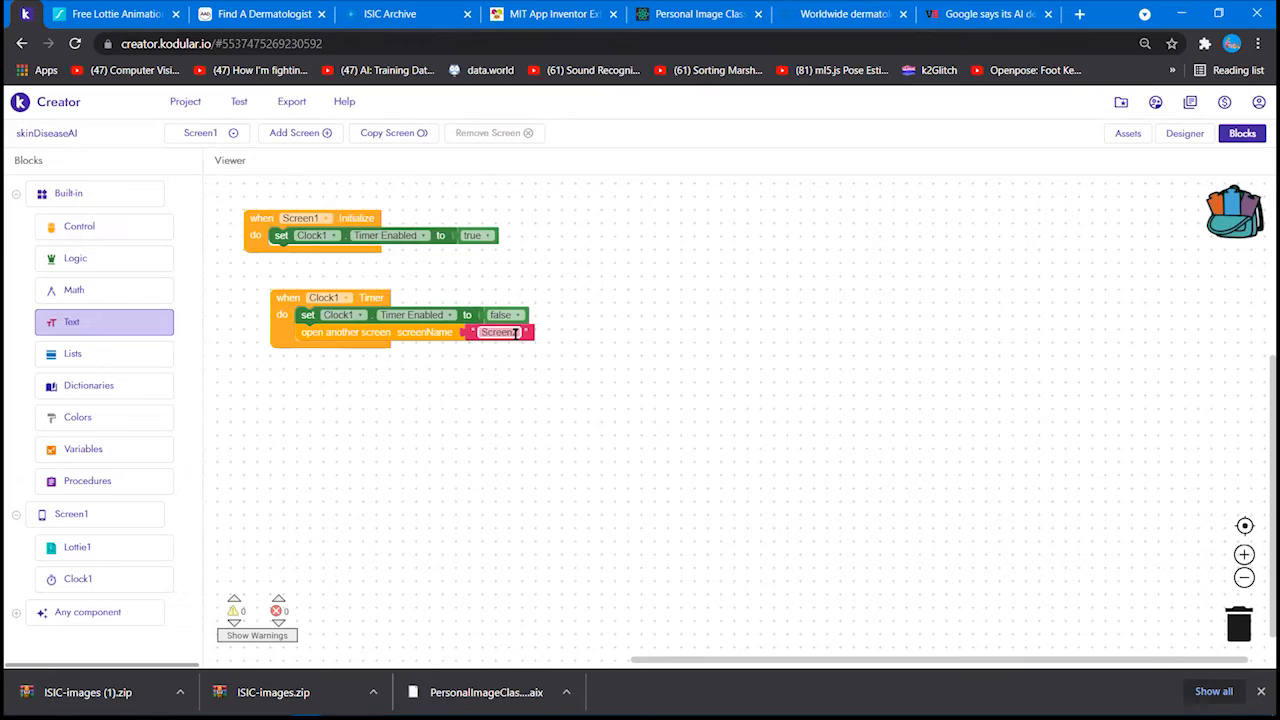
{"action": "left_click", "coordinate": [514, 331]}
{"action": "left_click", "coordinate": [516, 333]}
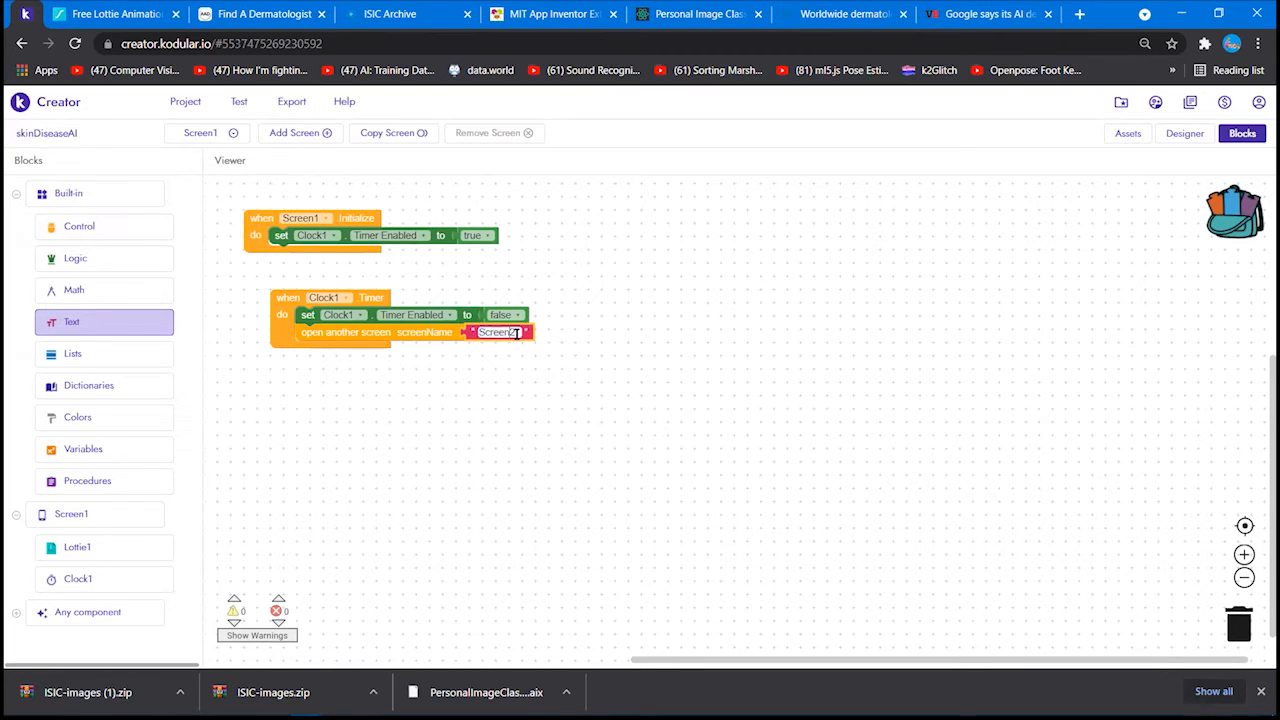
{"action": "left_click", "coordinate": [569, 334]}
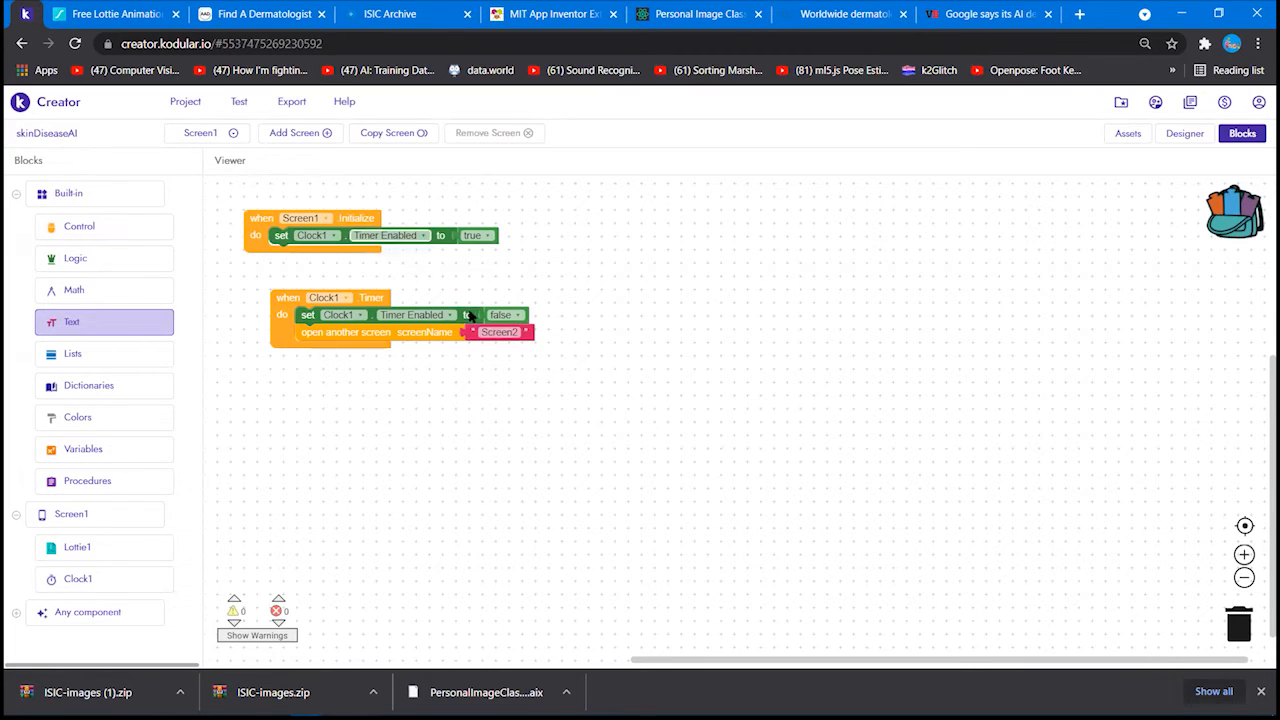
{"action": "left_click", "coordinate": [218, 136]}
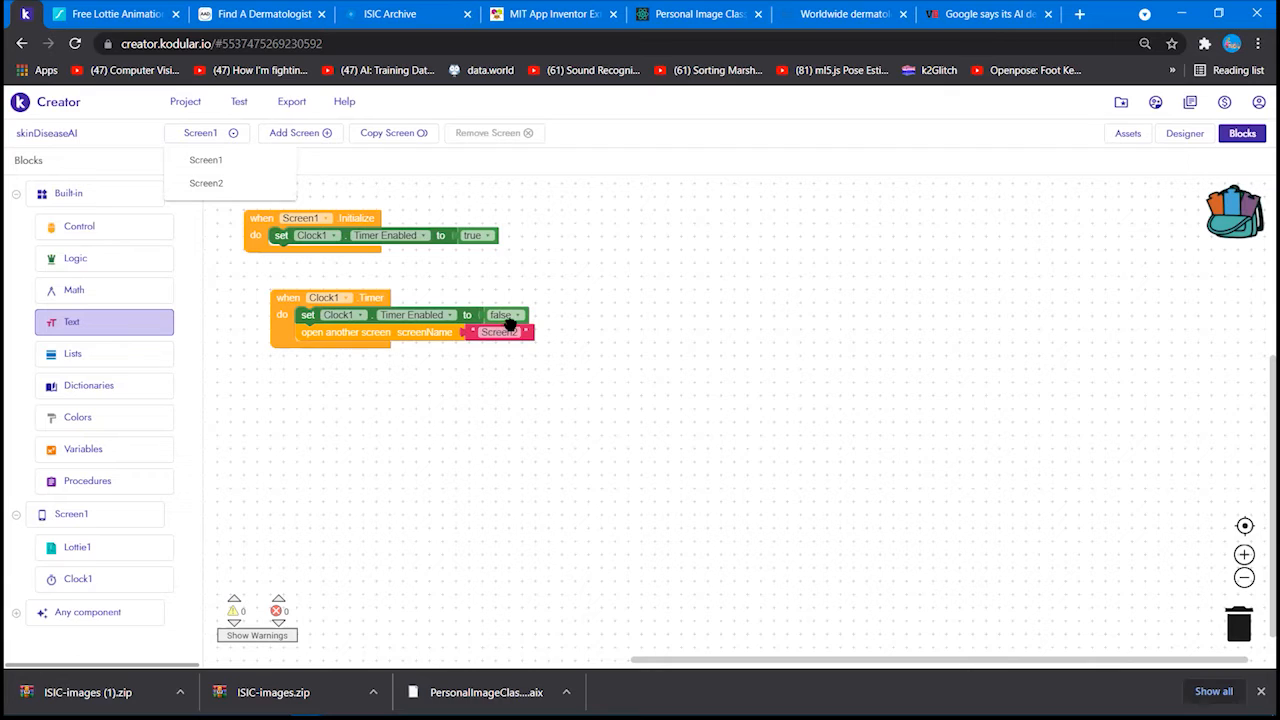
{"action": "left_click", "coordinate": [565, 321]}
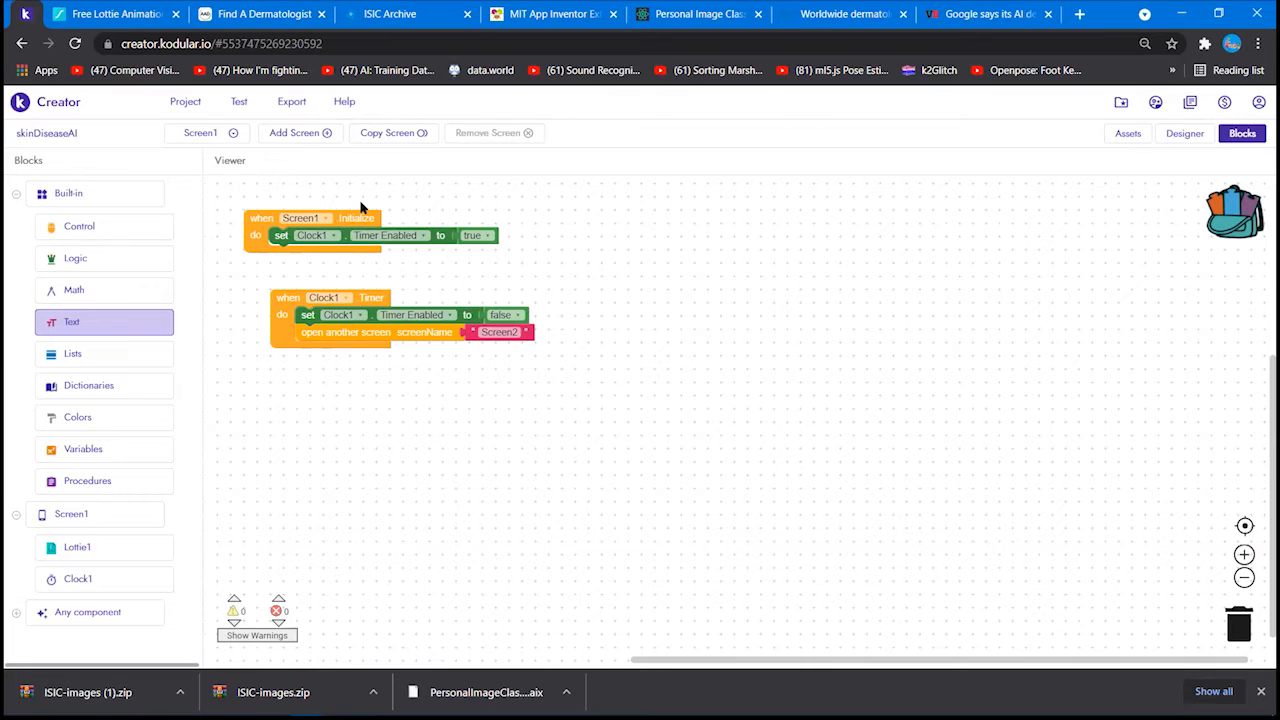
{"action": "left_click", "coordinate": [292, 134]}
{"action": "left_click", "coordinate": [1180, 137]}
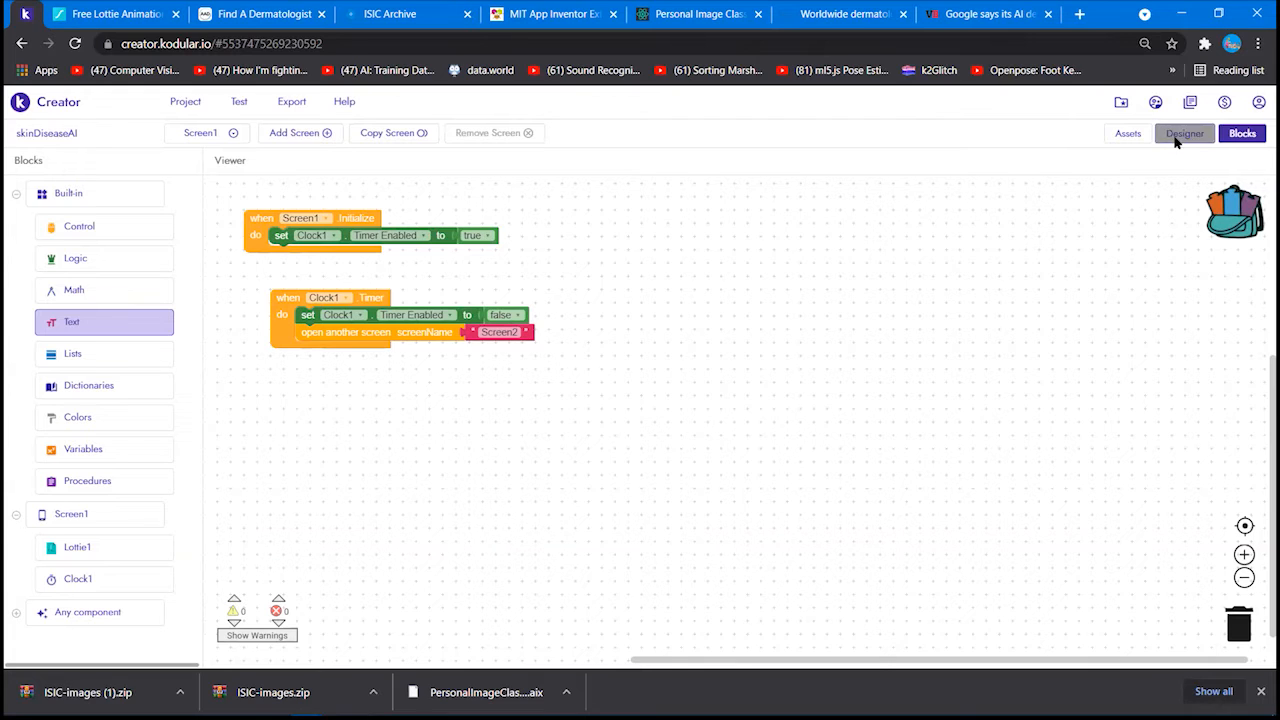
{"action": "left_click", "coordinate": [288, 133]}
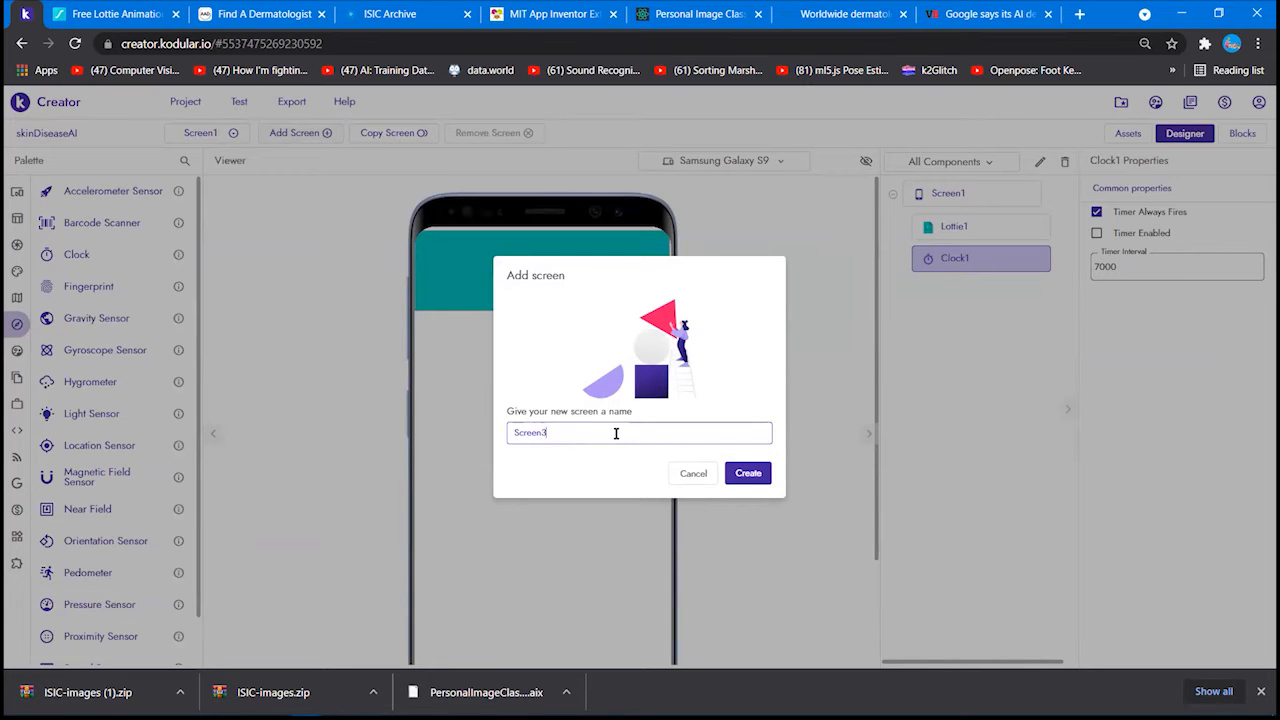
{"action": "left_click", "coordinate": [694, 474]}
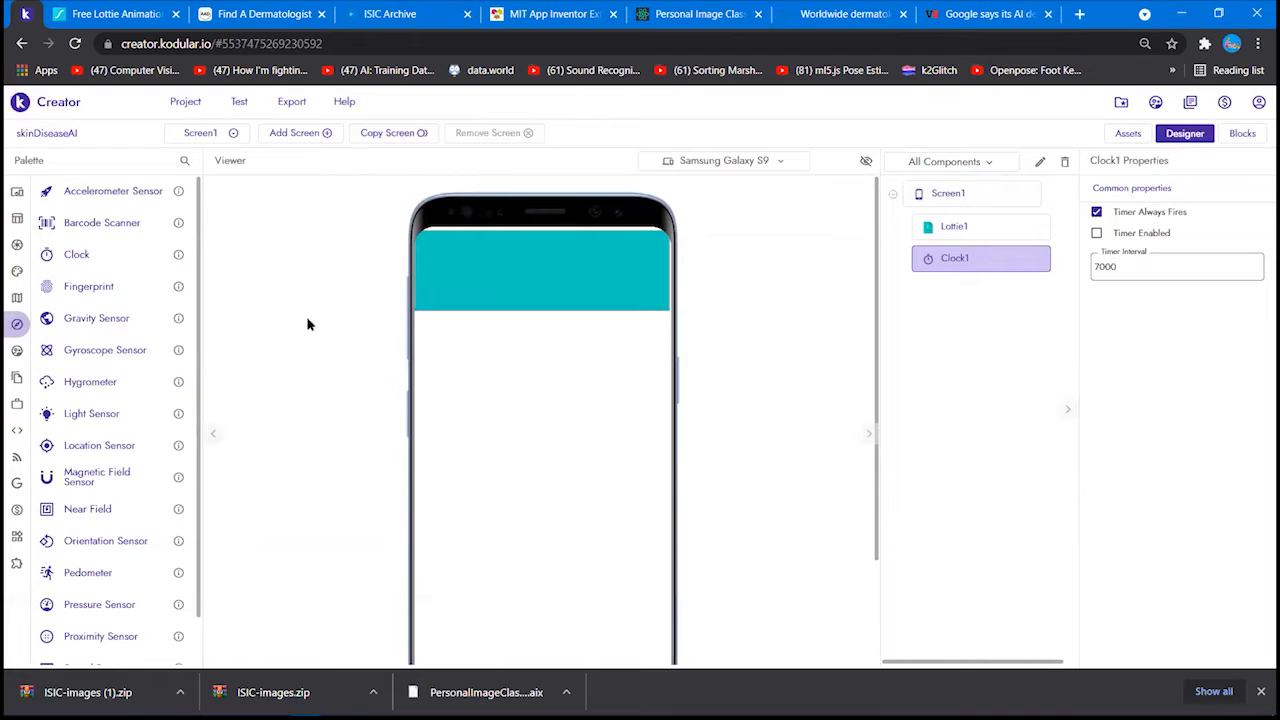
Step: Switch the skinDiseaseAI project to Screen2 in the Designer
{"action": "left_click", "coordinate": [233, 134]}
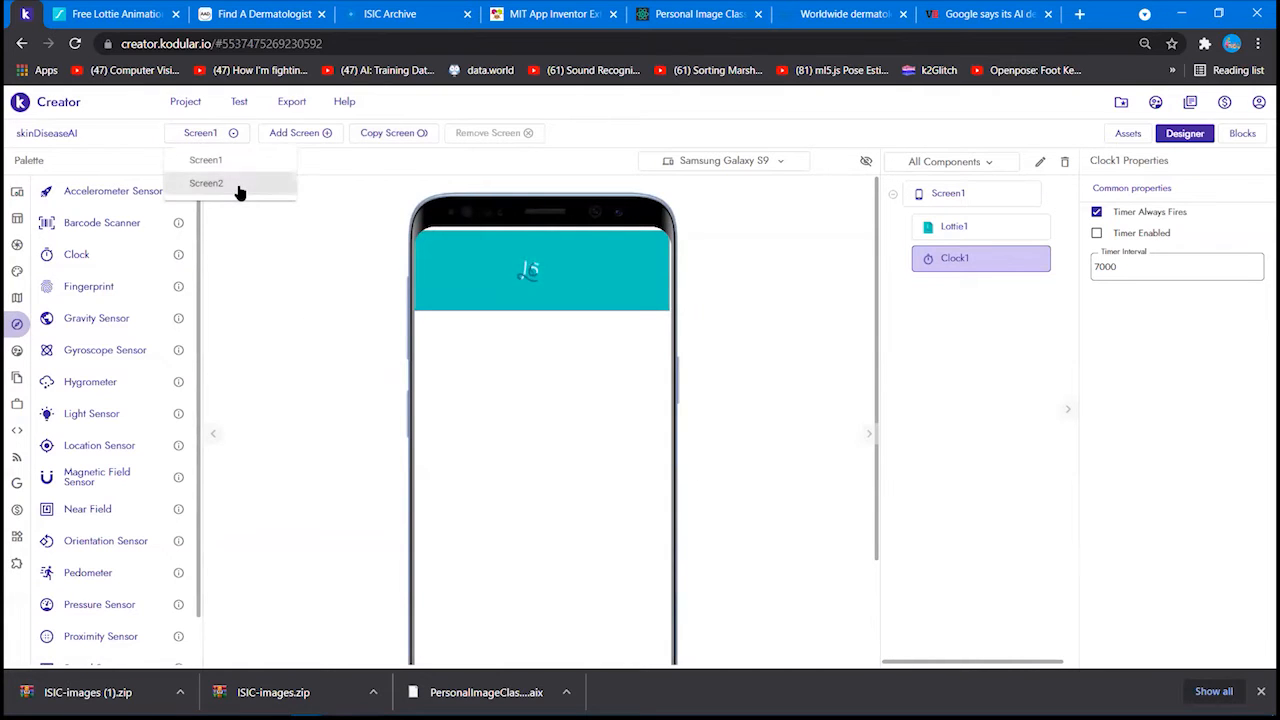
{"action": "left_click", "coordinate": [238, 188]}
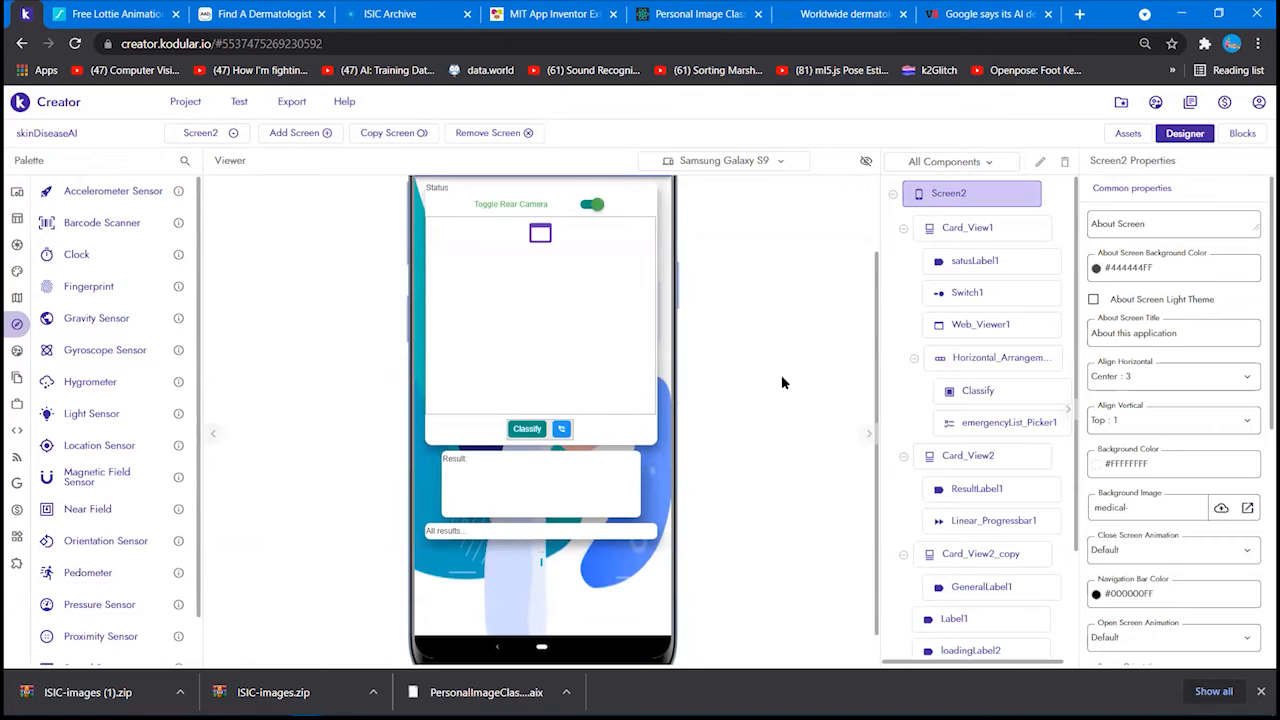
{"action": "key", "text": "ctrl+minus"}
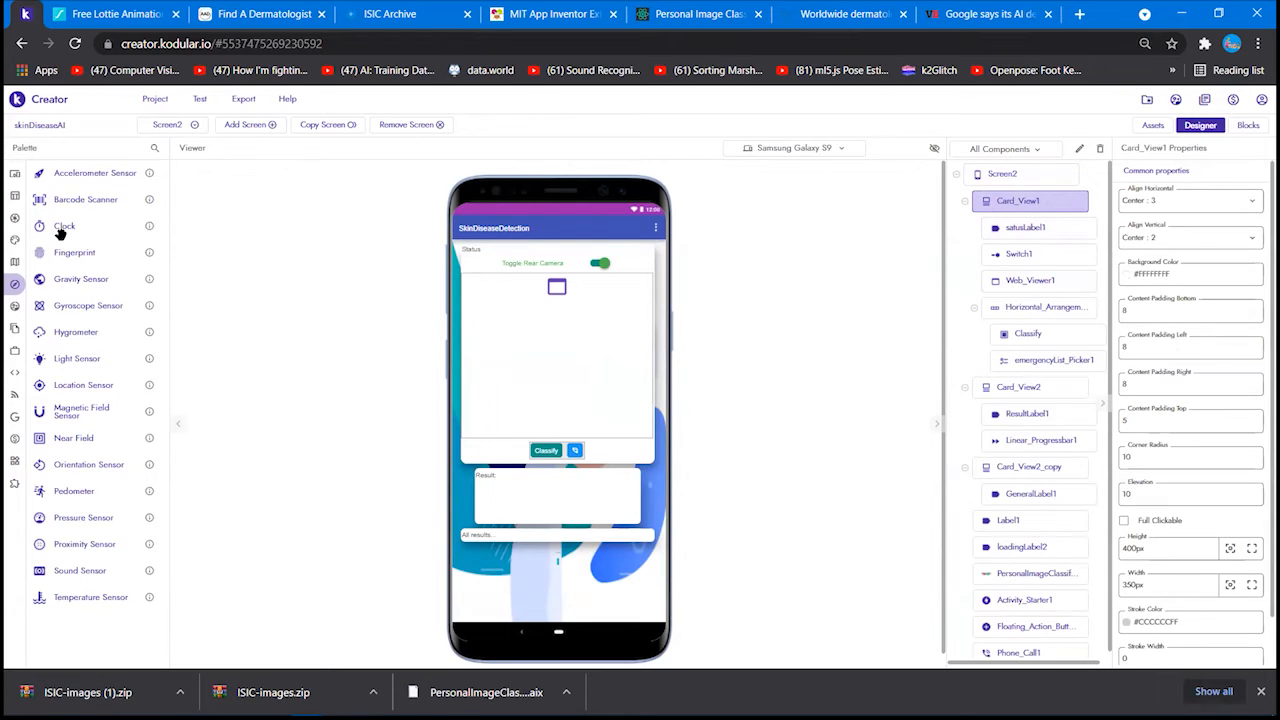
Step: Show the general layout components available for building Screen2
{"action": "mouse_move", "coordinate": [10, 207]}
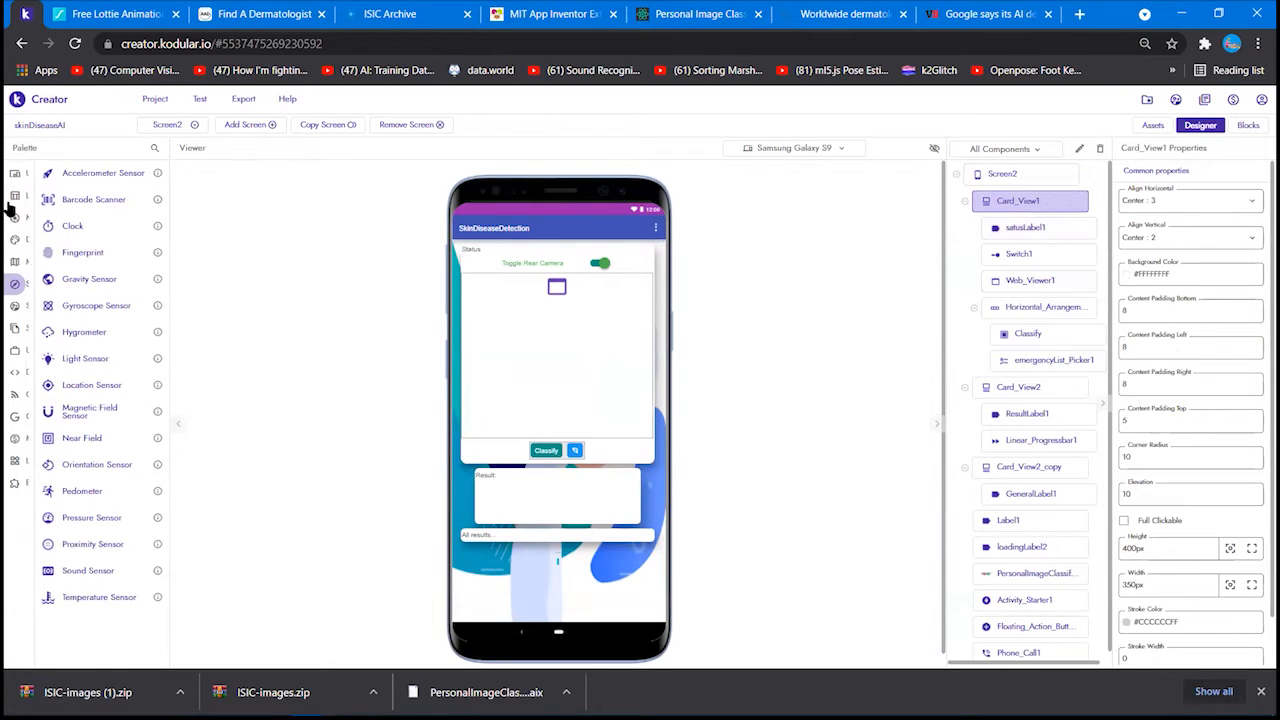
{"action": "left_click", "coordinate": [75, 196]}
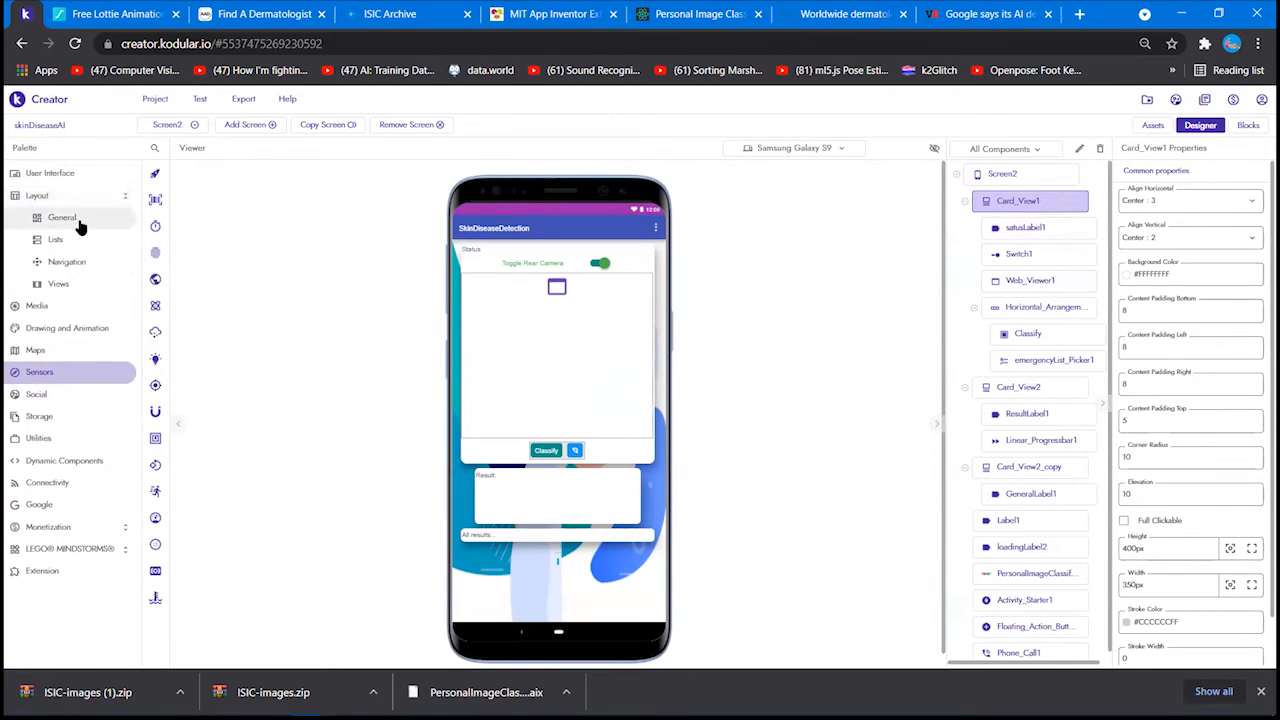
{"action": "left_click", "coordinate": [80, 222]}
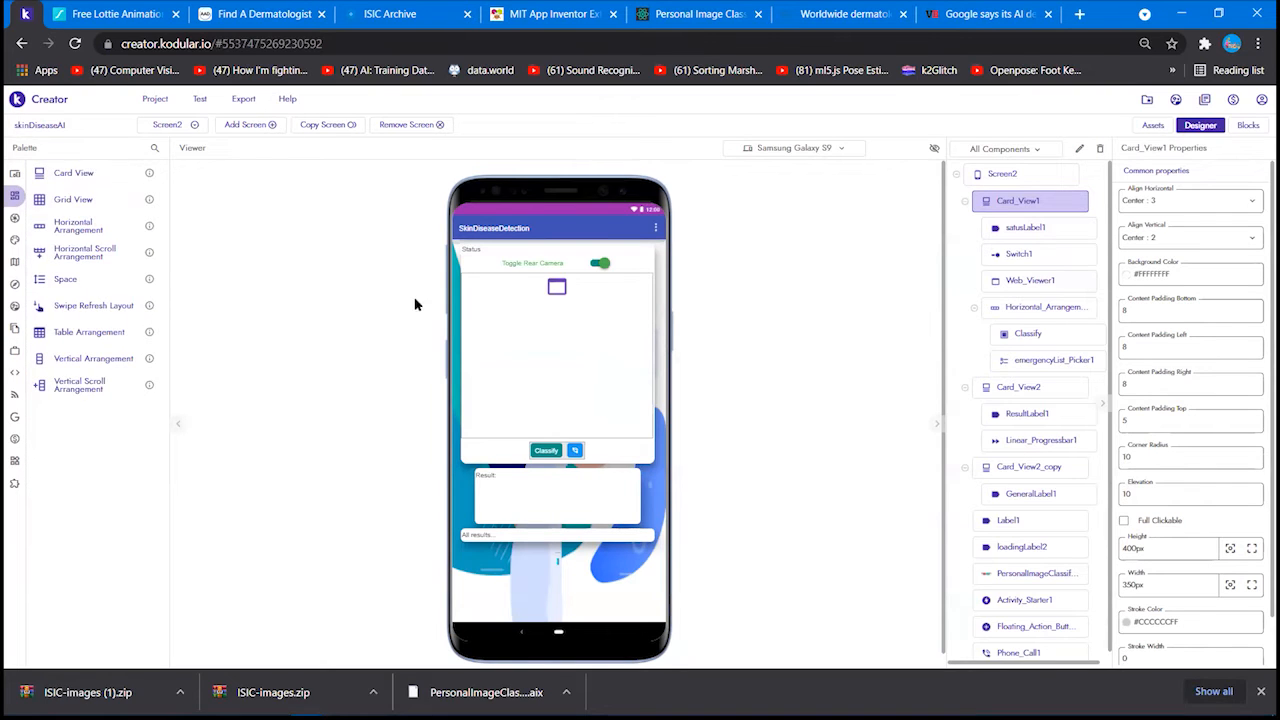
Step: Review Screen2's properties, including its alignment, background image and title
{"action": "left_click", "coordinate": [1044, 176]}
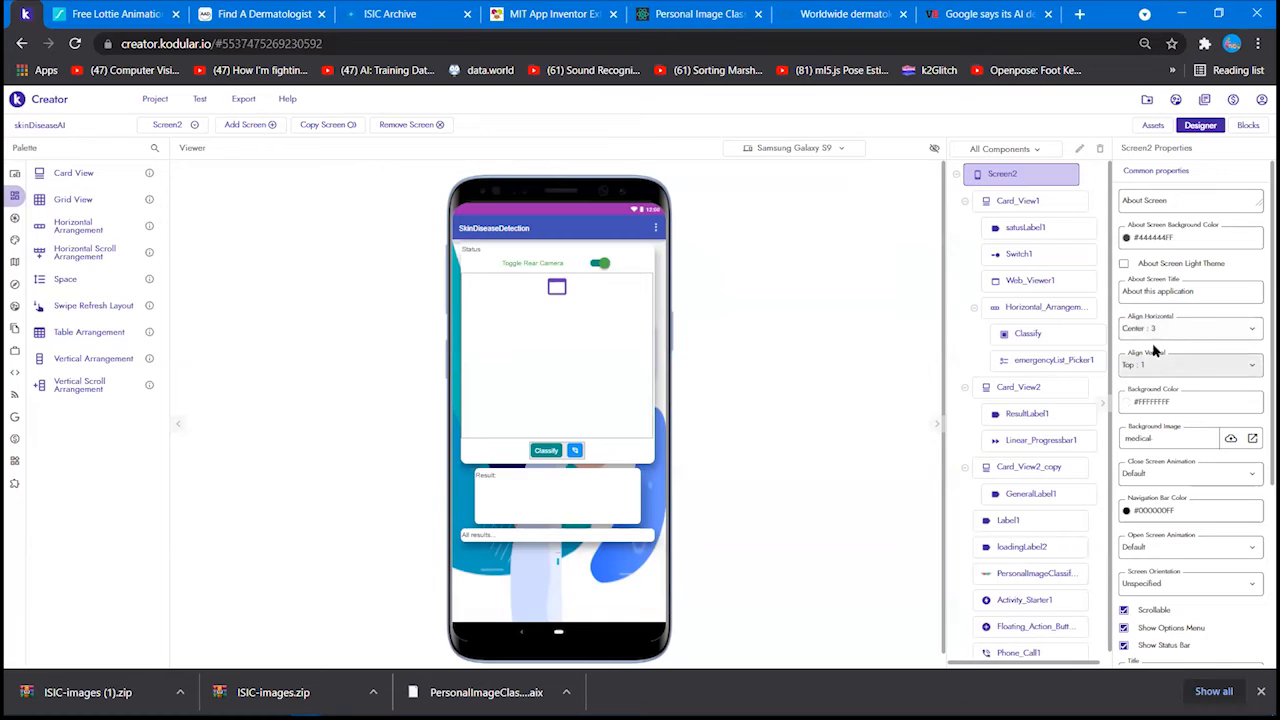
{"action": "scroll", "coordinate": [1148, 373], "scroll_direction": "down", "scroll_amount": 1}
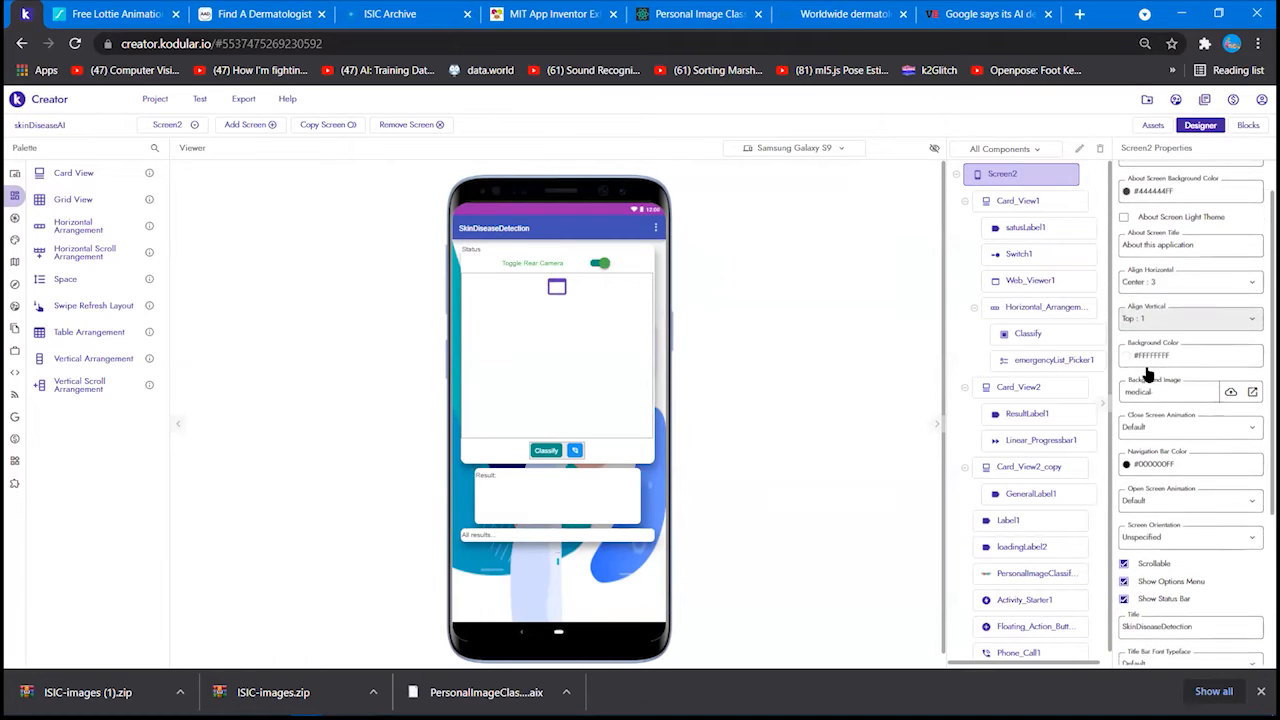
{"action": "scroll", "coordinate": [1148, 373], "scroll_direction": "down", "scroll_amount": 4}
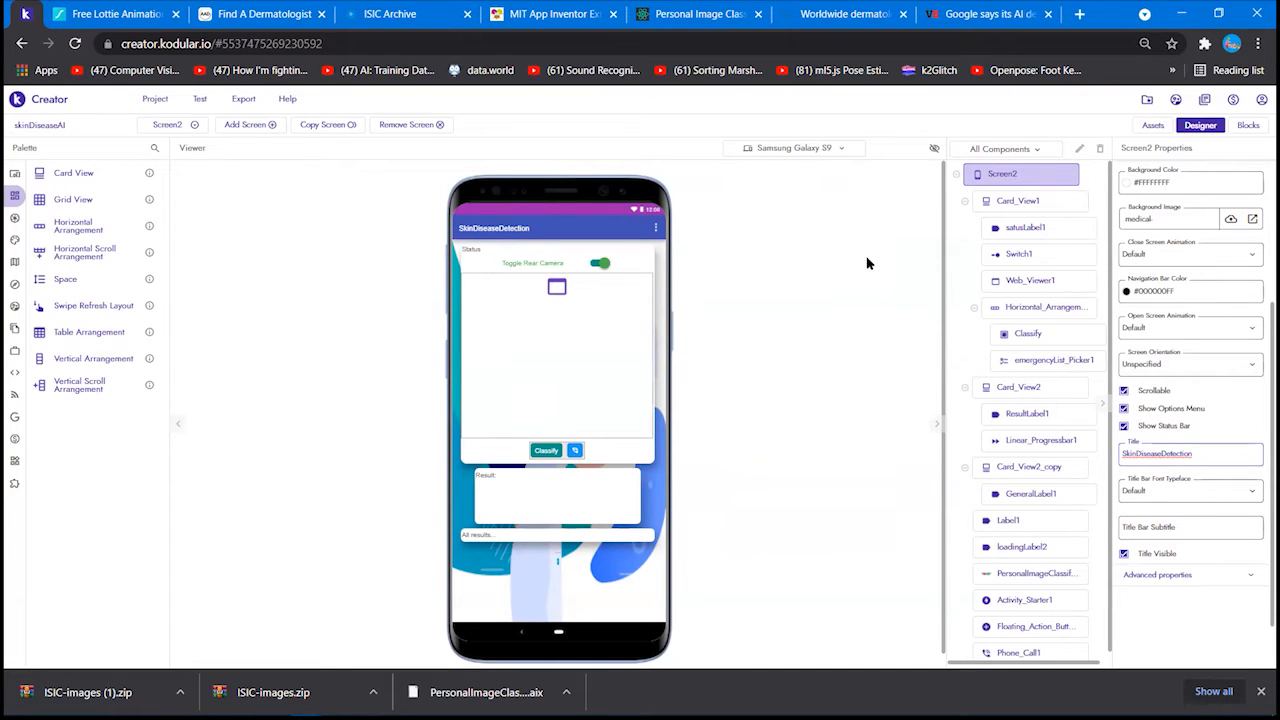
Step: Review Card_View1's alignment, content padding, corner radius, elevation, height and width properties
{"action": "left_click", "coordinate": [1041, 200]}
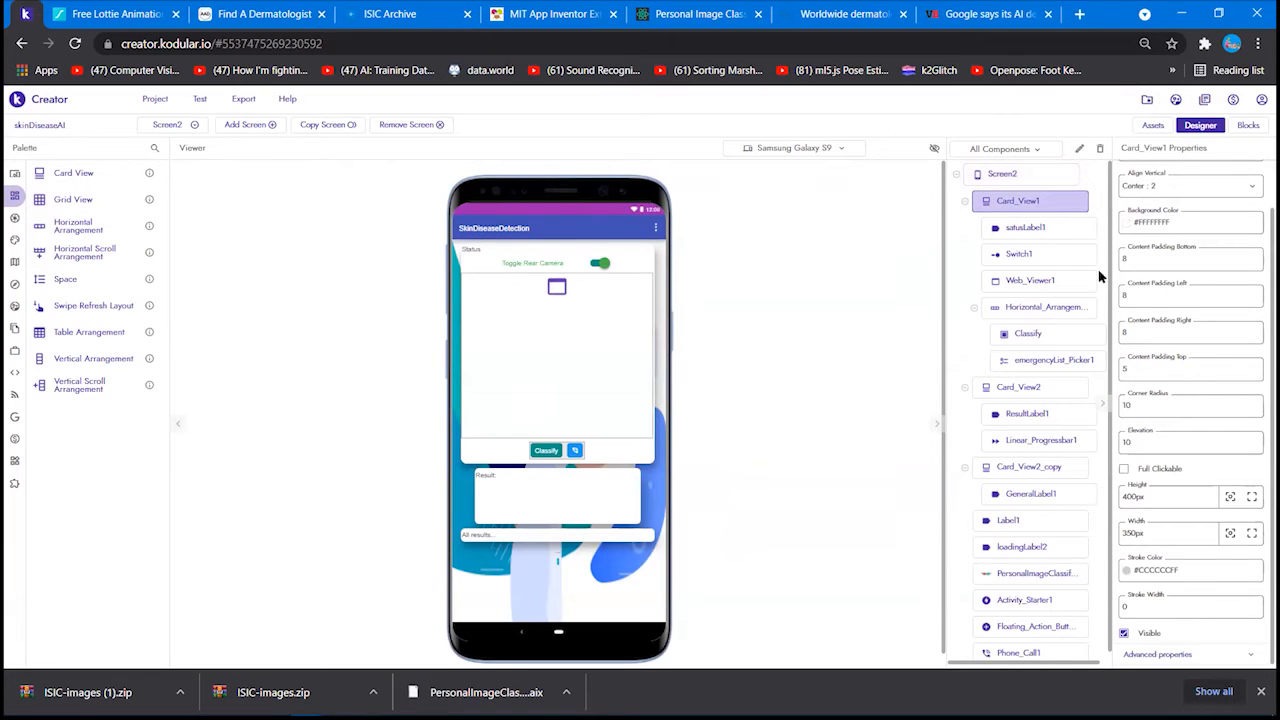
{"action": "scroll", "coordinate": [1183, 238], "scroll_direction": "up", "scroll_amount": 1}
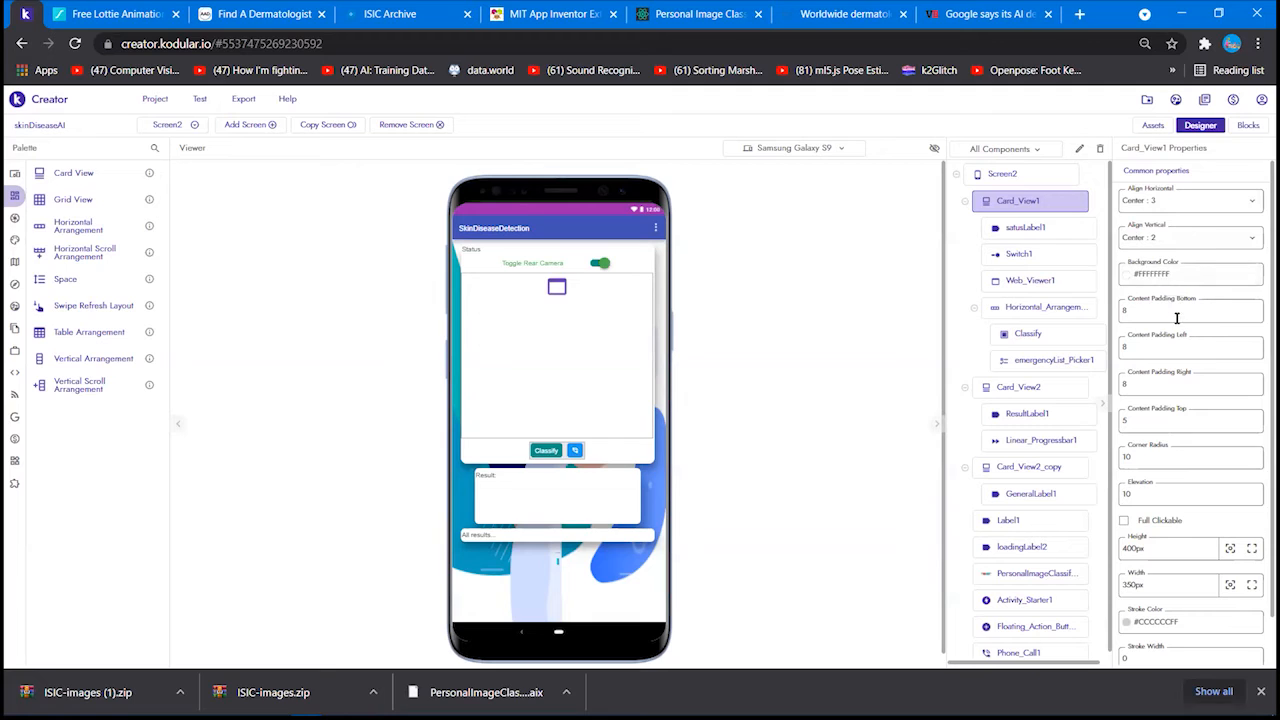
{"action": "scroll", "coordinate": [1159, 318], "scroll_direction": "down", "scroll_amount": 1}
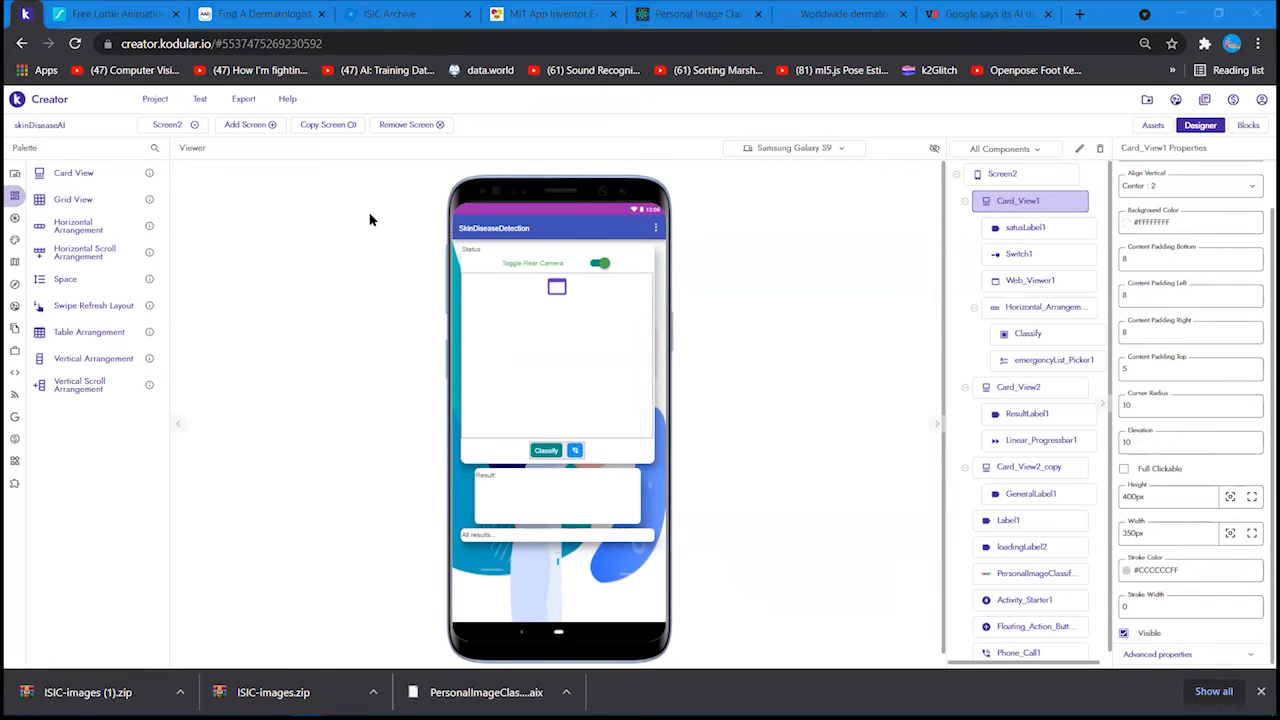
Step: Locate the Card View component within the general group of the layout components
{"action": "mouse_move", "coordinate": [12, 173]}
{"action": "left_click", "coordinate": [46, 195]}
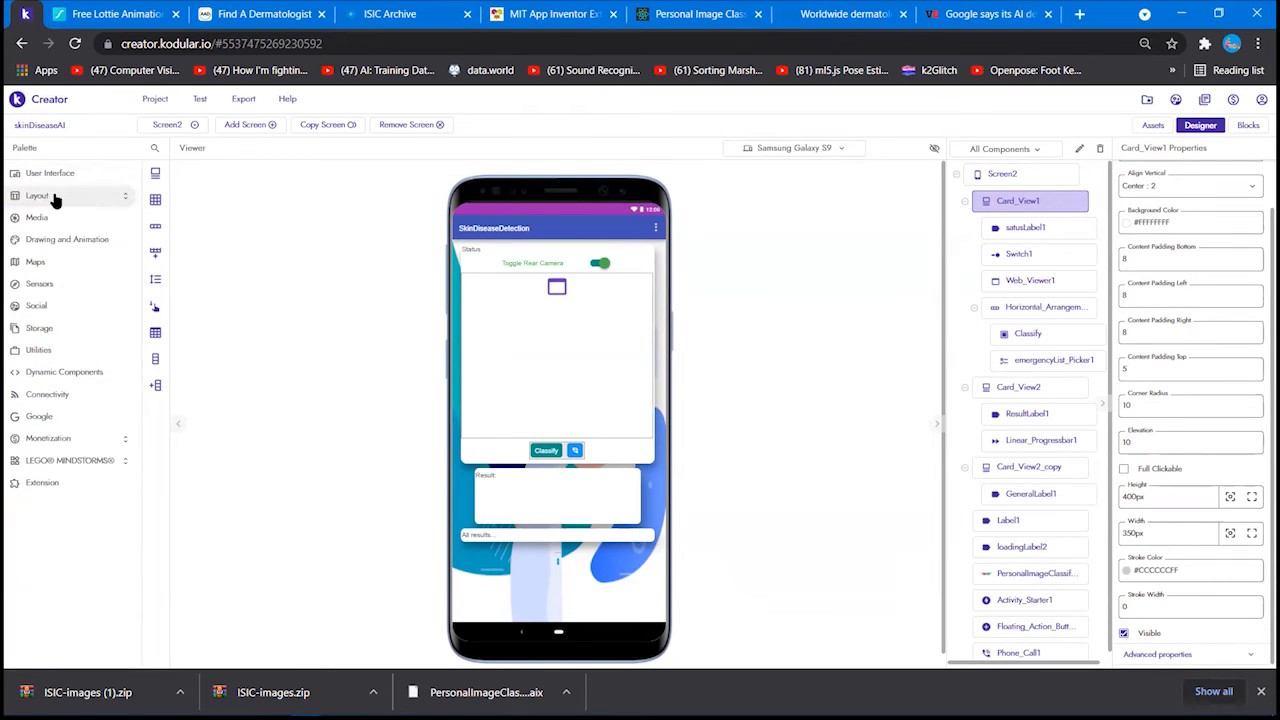
{"action": "left_click", "coordinate": [47, 197]}
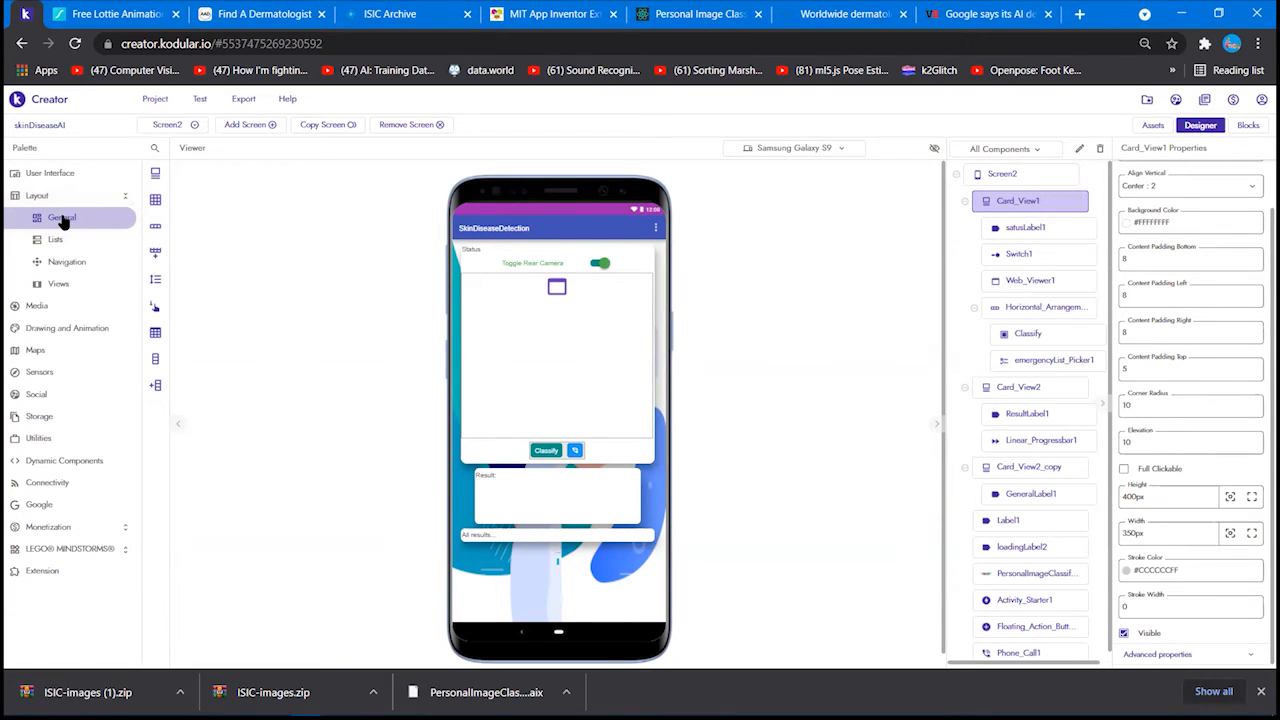
{"action": "left_click", "coordinate": [62, 219]}
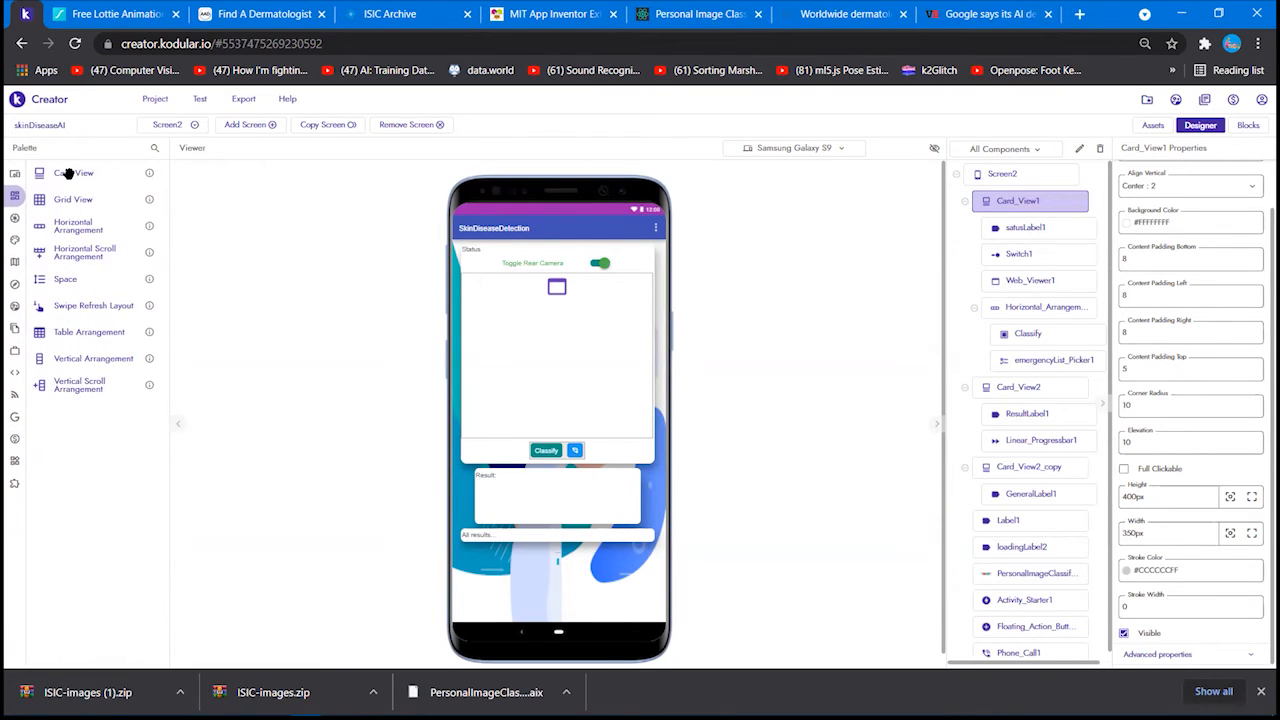
{"action": "mouse_move", "coordinate": [22, 193]}
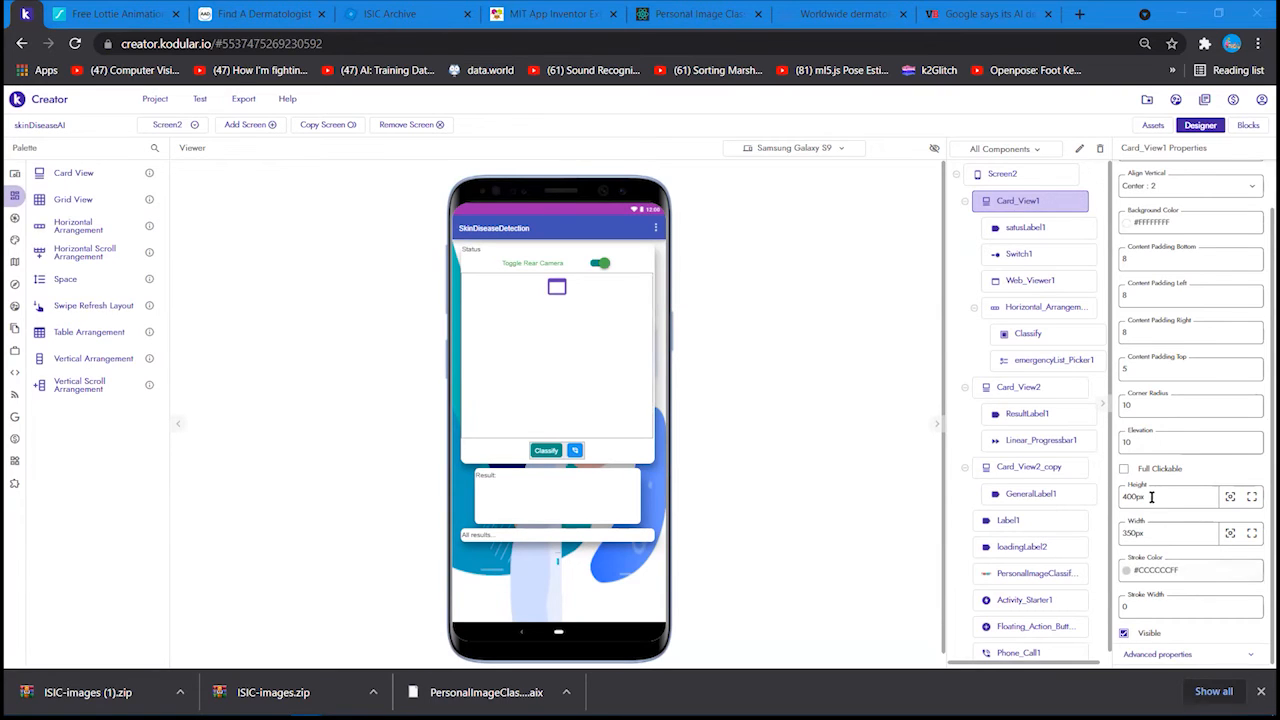
Step: Examine the event and property blocks available for Card_View1, and return to Screen2's design layout
{"action": "left_click", "coordinate": [1252, 124]}
{"action": "scroll", "coordinate": [117, 520], "scroll_direction": "down", "scroll_amount": 3}
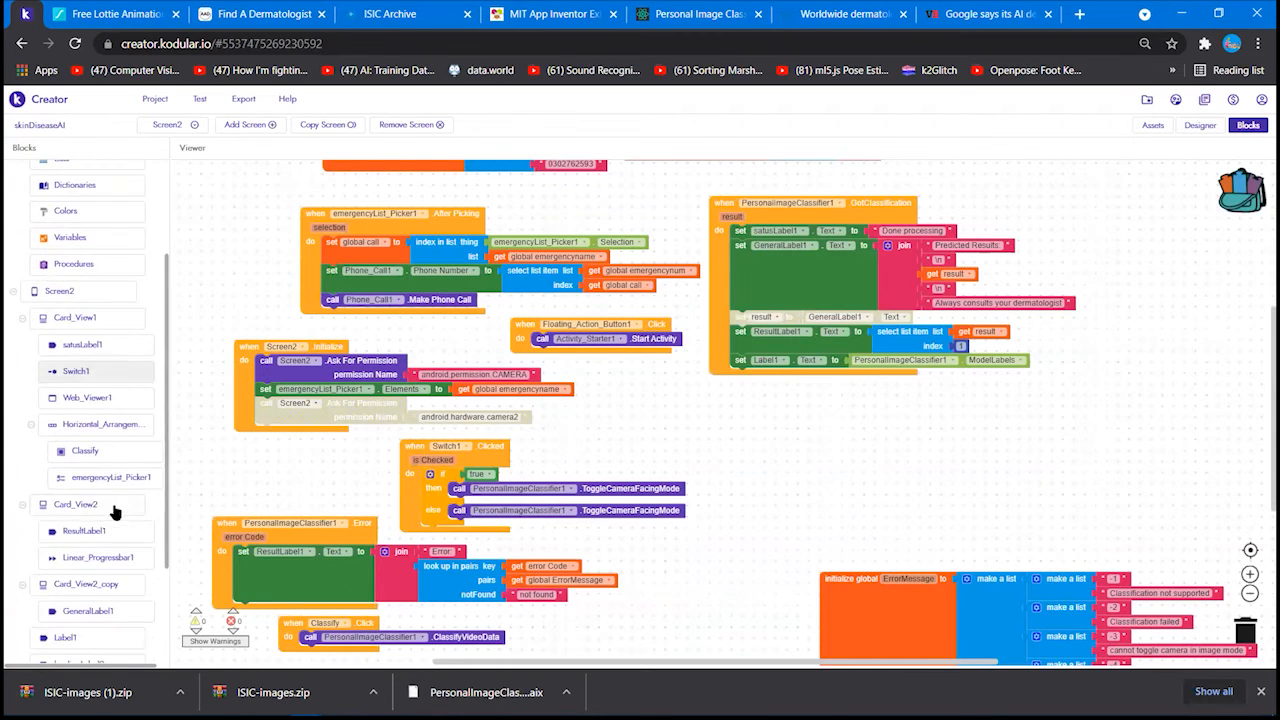
{"action": "left_click", "coordinate": [76, 318]}
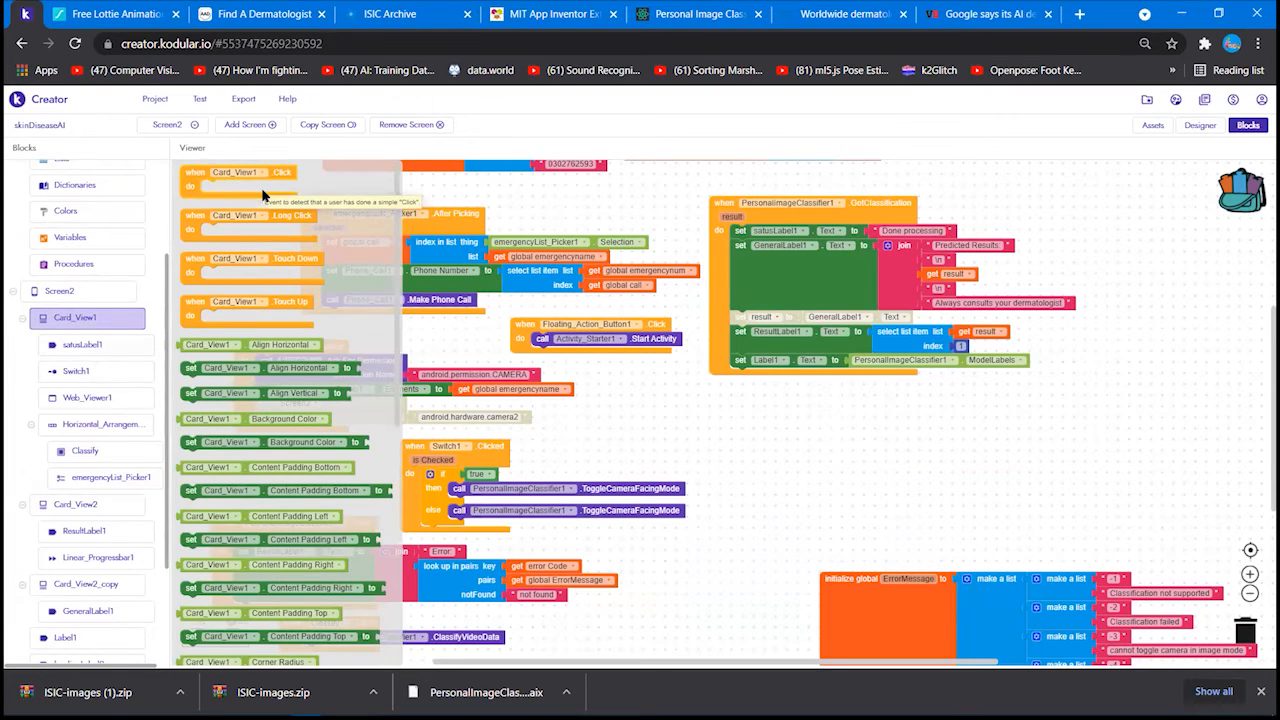
{"action": "left_click", "coordinate": [1062, 218]}
{"action": "left_click", "coordinate": [1200, 125]}
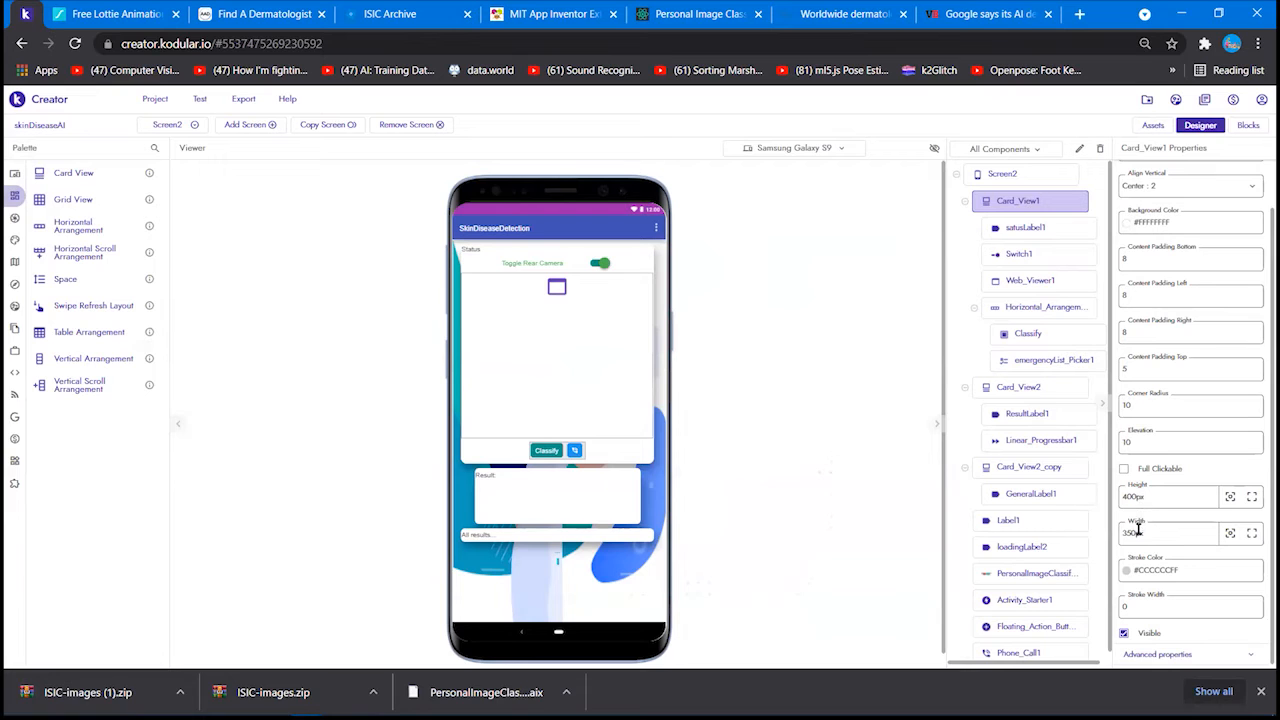
Step: Find the Label component among the User Interface components and inspect the properties of the Status label in Card_View1
{"action": "left_click", "coordinate": [1258, 43]}
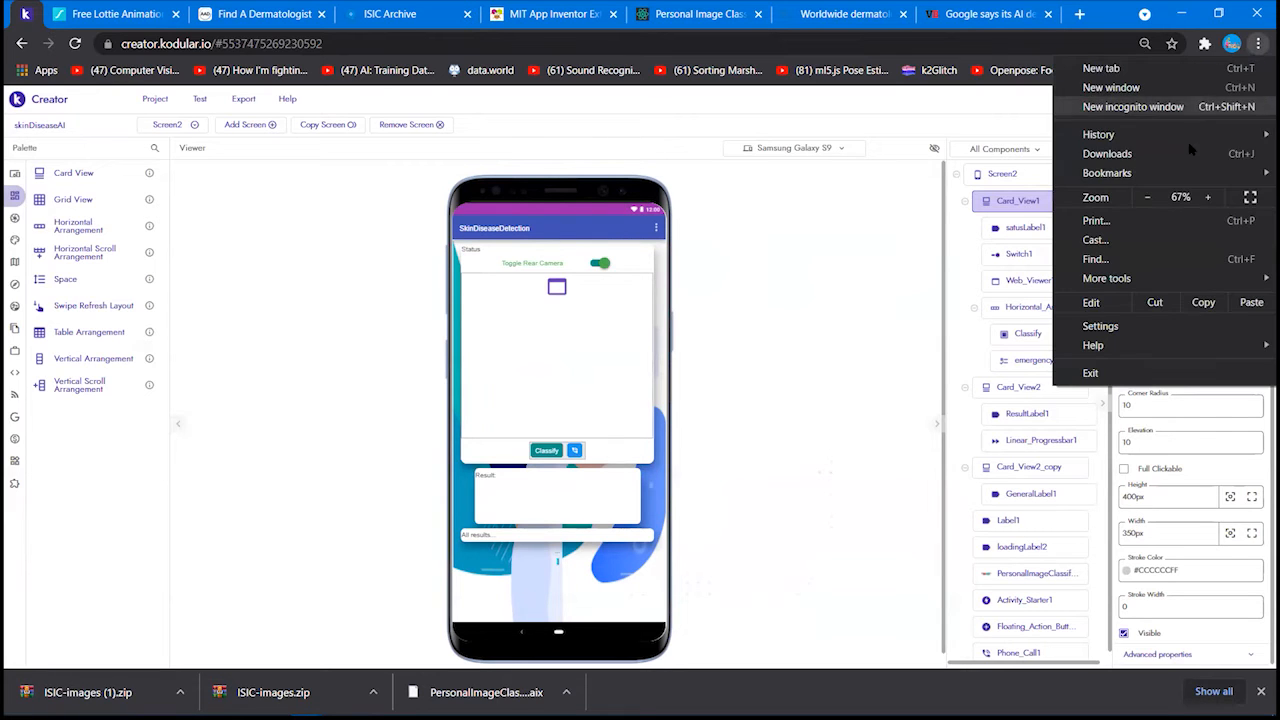
{"action": "left_click", "coordinate": [1207, 197]}
{"action": "left_click", "coordinate": [1146, 543]}
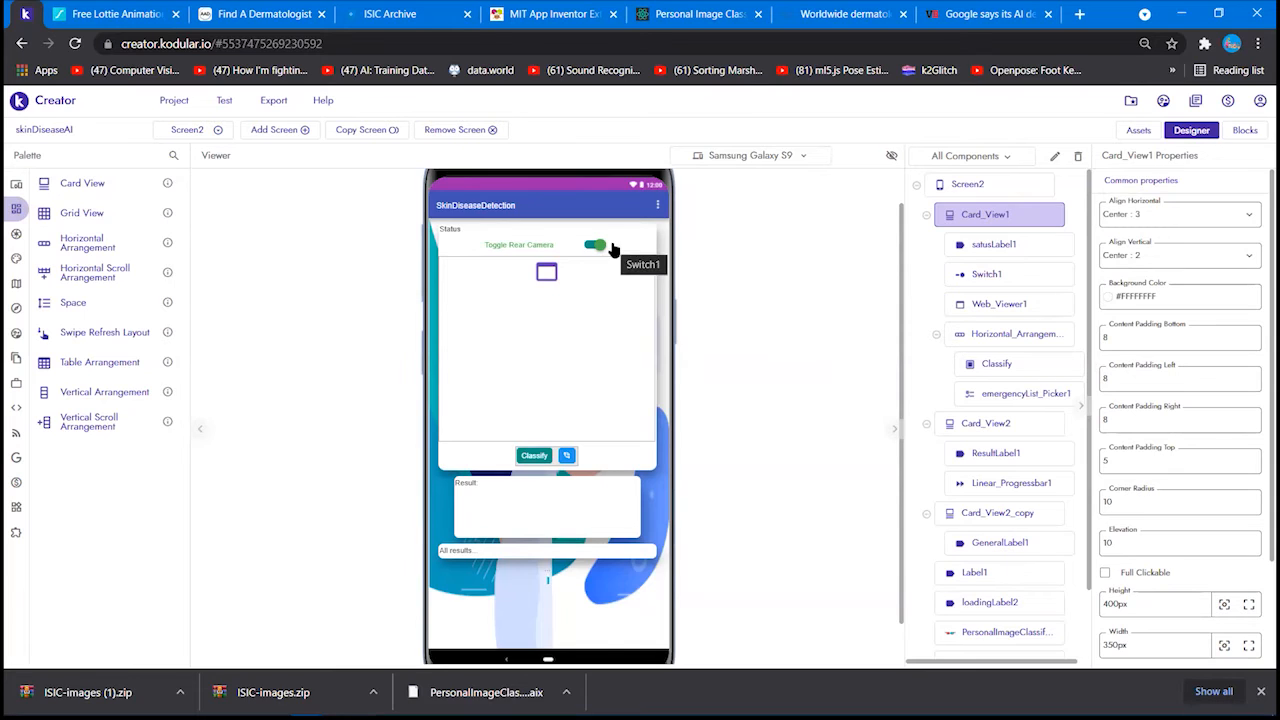
{"action": "left_click", "coordinate": [60, 188]}
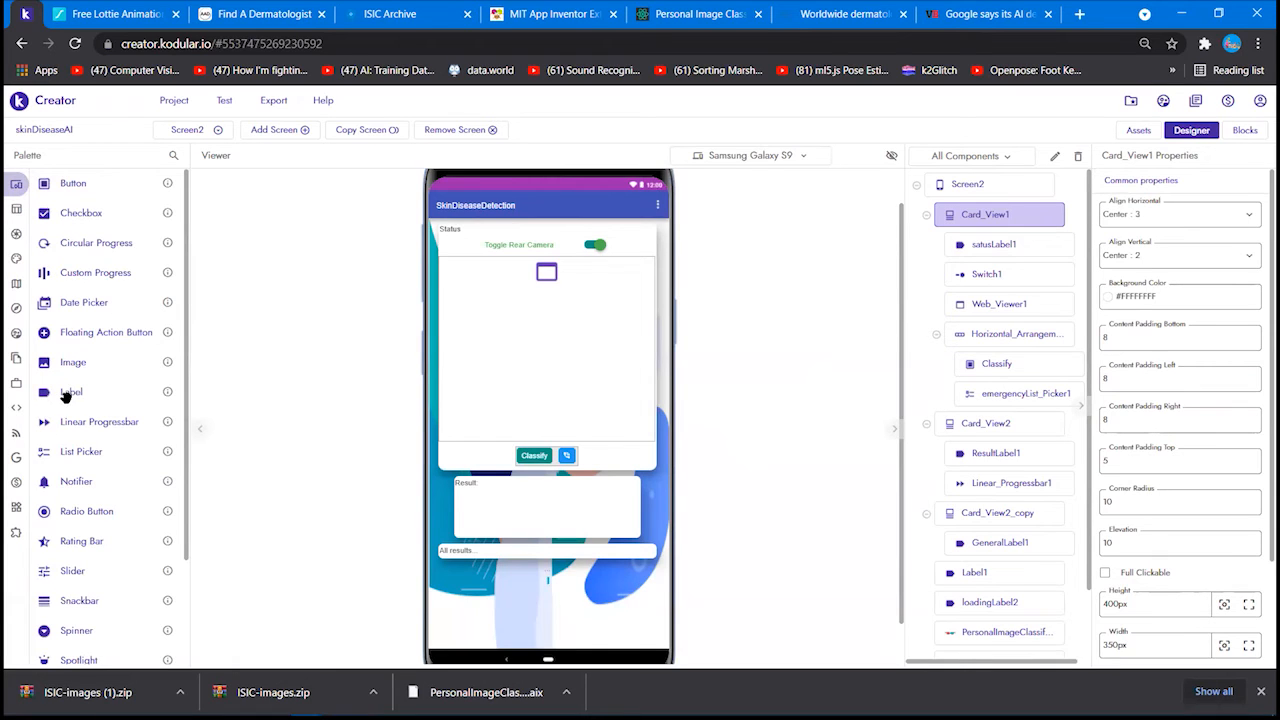
{"action": "left_click", "coordinate": [452, 228]}
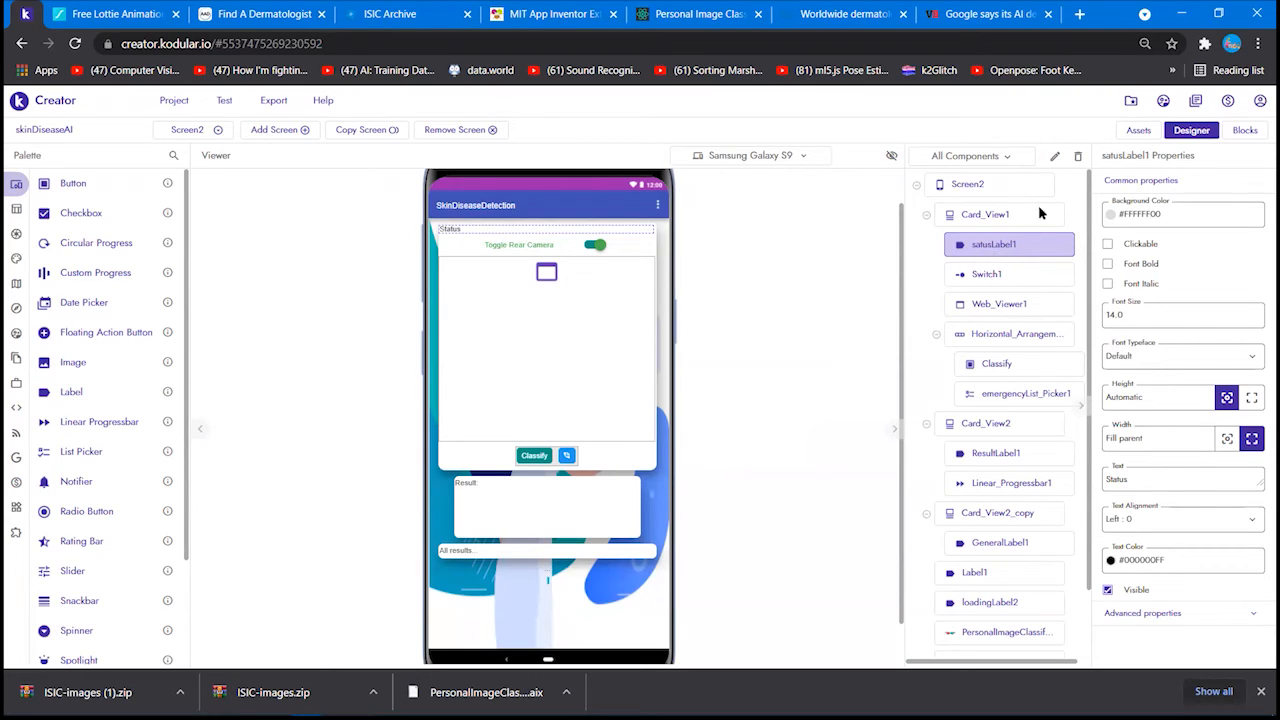
Step: Inspect the Status, Result and All results labels and view the component rename option for the Status label without renaming it
{"action": "left_click", "coordinate": [1054, 156]}
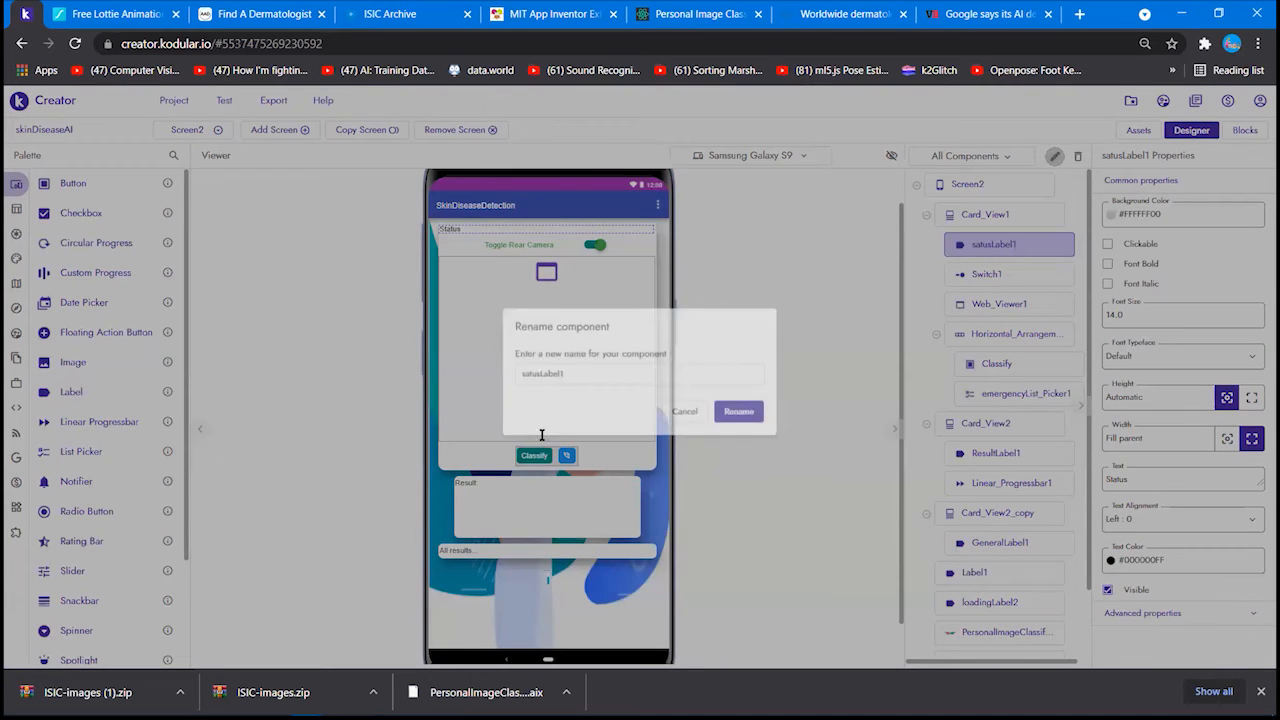
{"action": "left_click", "coordinate": [681, 467]}
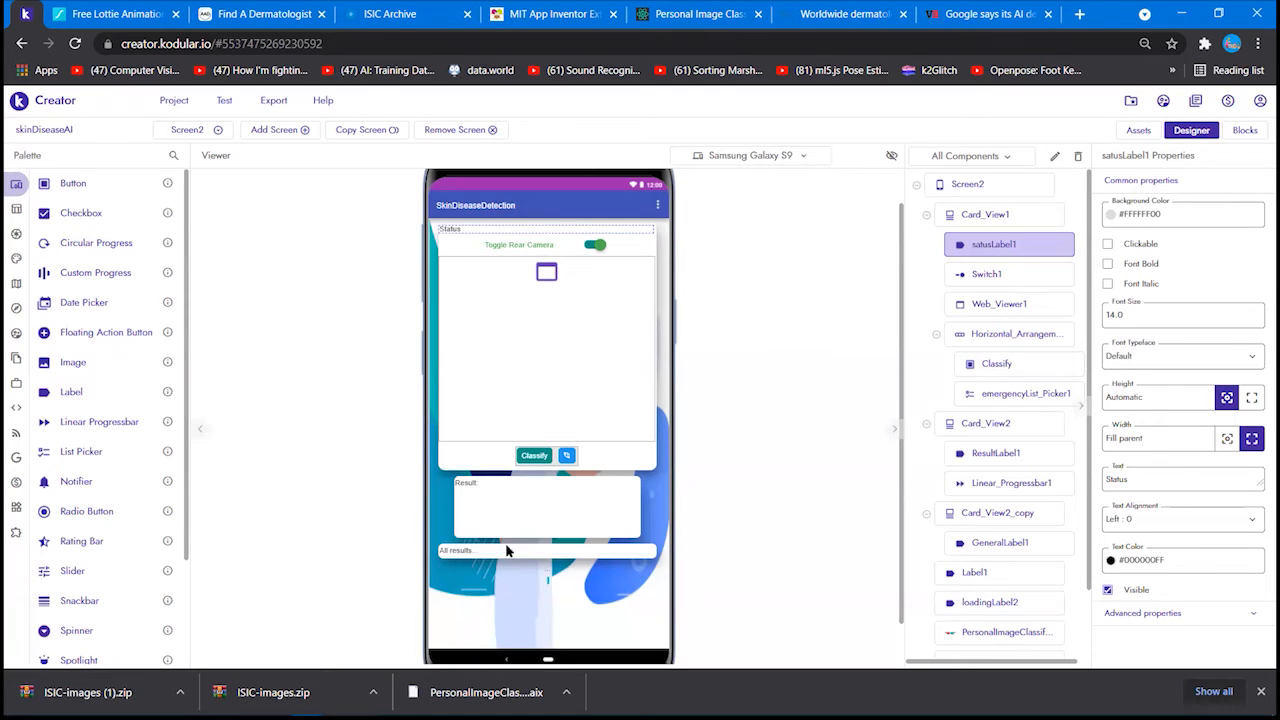
{"action": "left_click", "coordinate": [456, 549]}
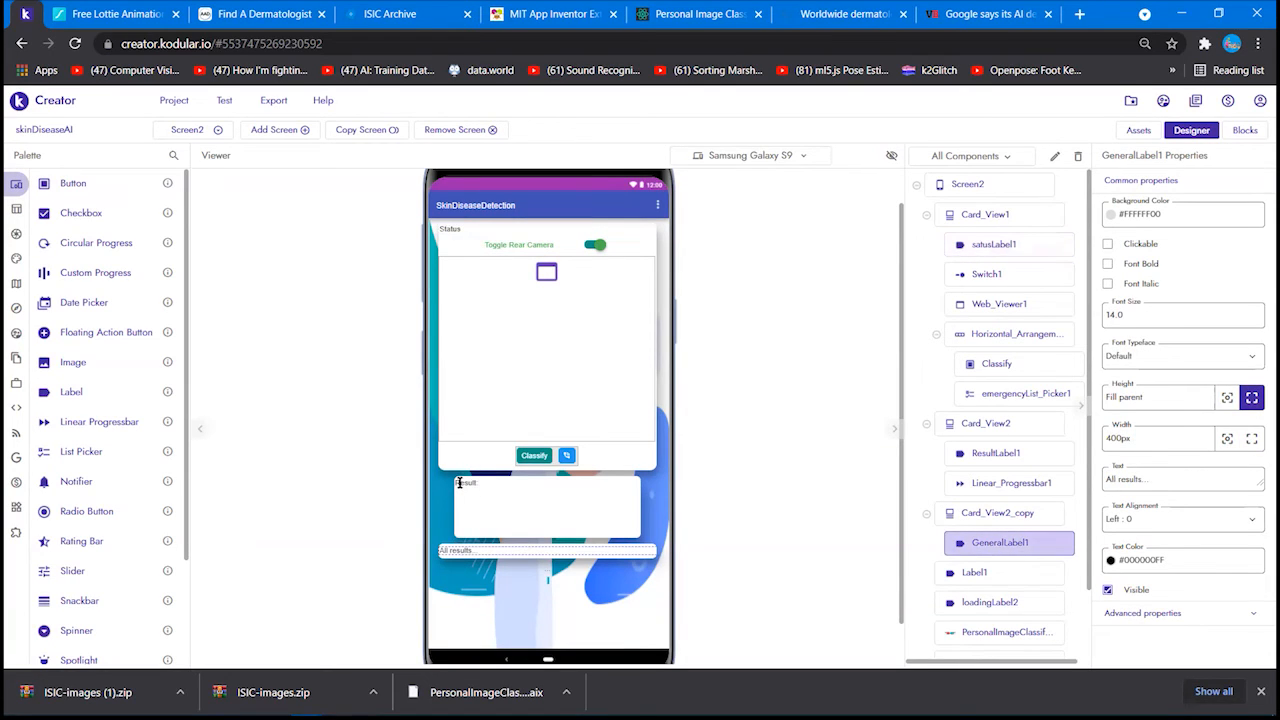
{"action": "left_click", "coordinate": [460, 483]}
{"action": "left_click", "coordinate": [453, 229]}
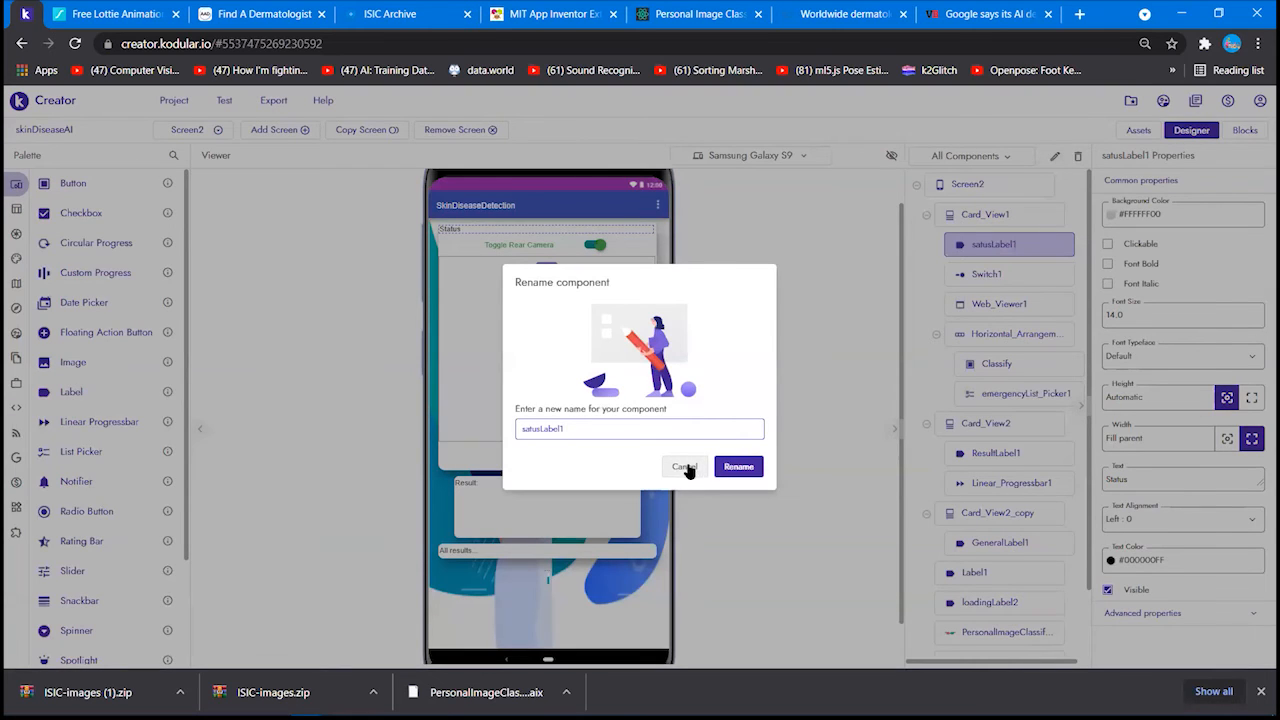
{"action": "left_click", "coordinate": [685, 467]}
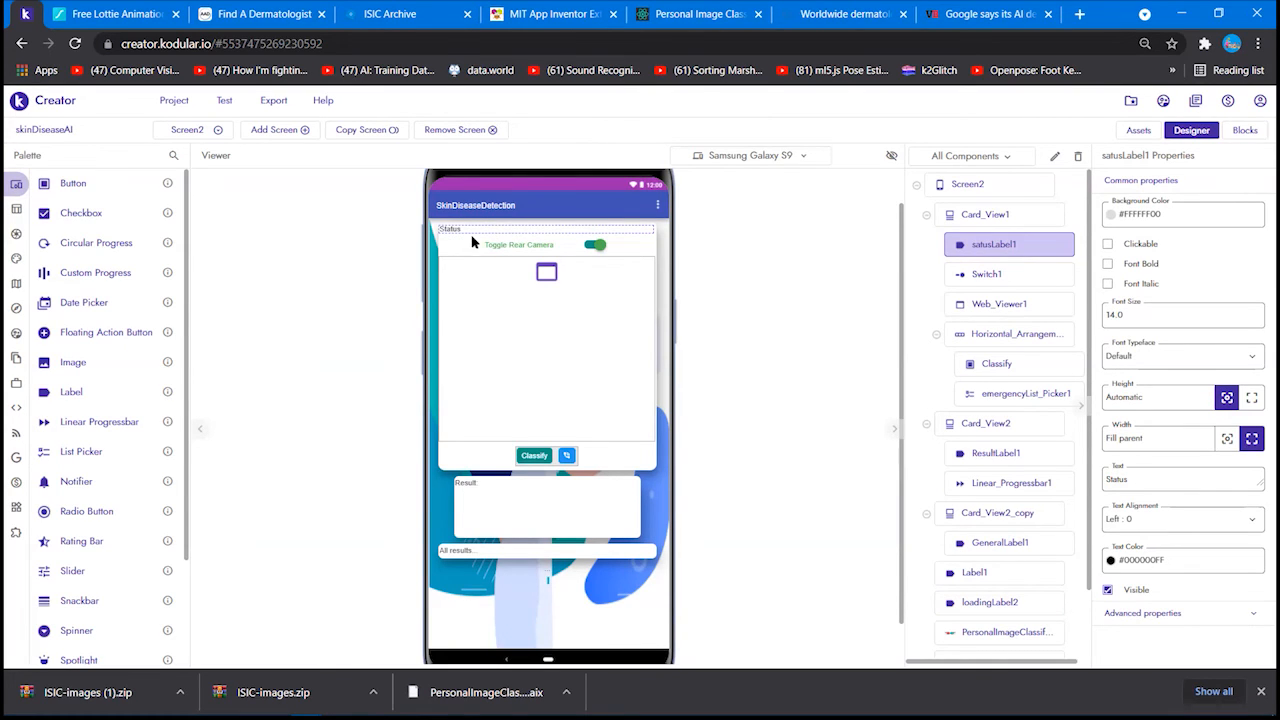
{"action": "left_click", "coordinate": [490, 288]}
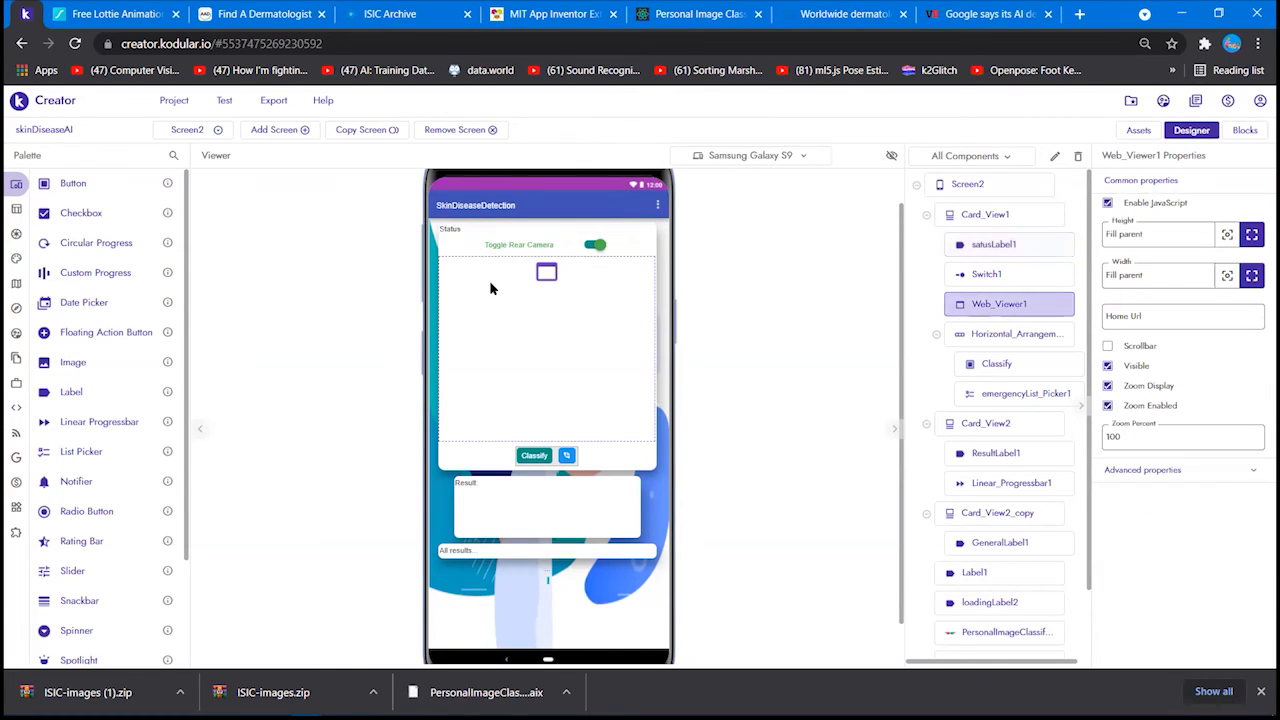
{"action": "left_click", "coordinate": [449, 230]}
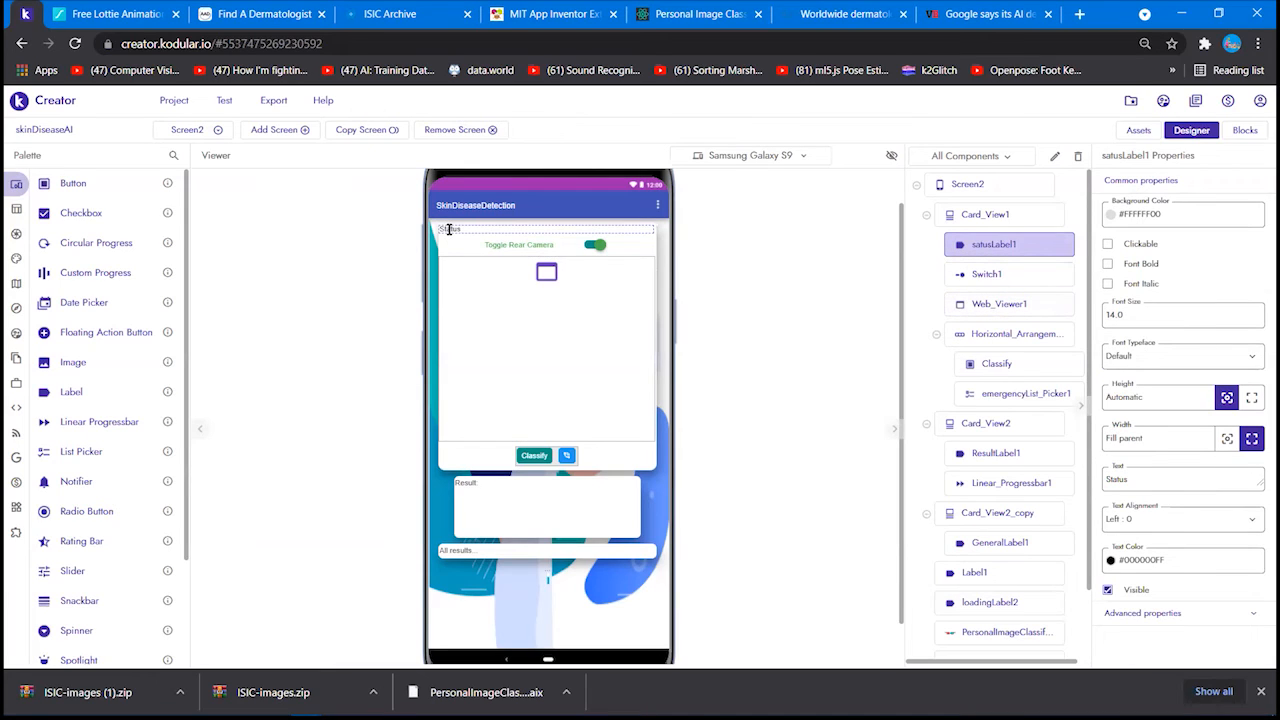
Step: Examine Switch1's on/off texts and color properties, and locate the Switch component among the User Interface components
{"action": "left_click", "coordinate": [503, 247]}
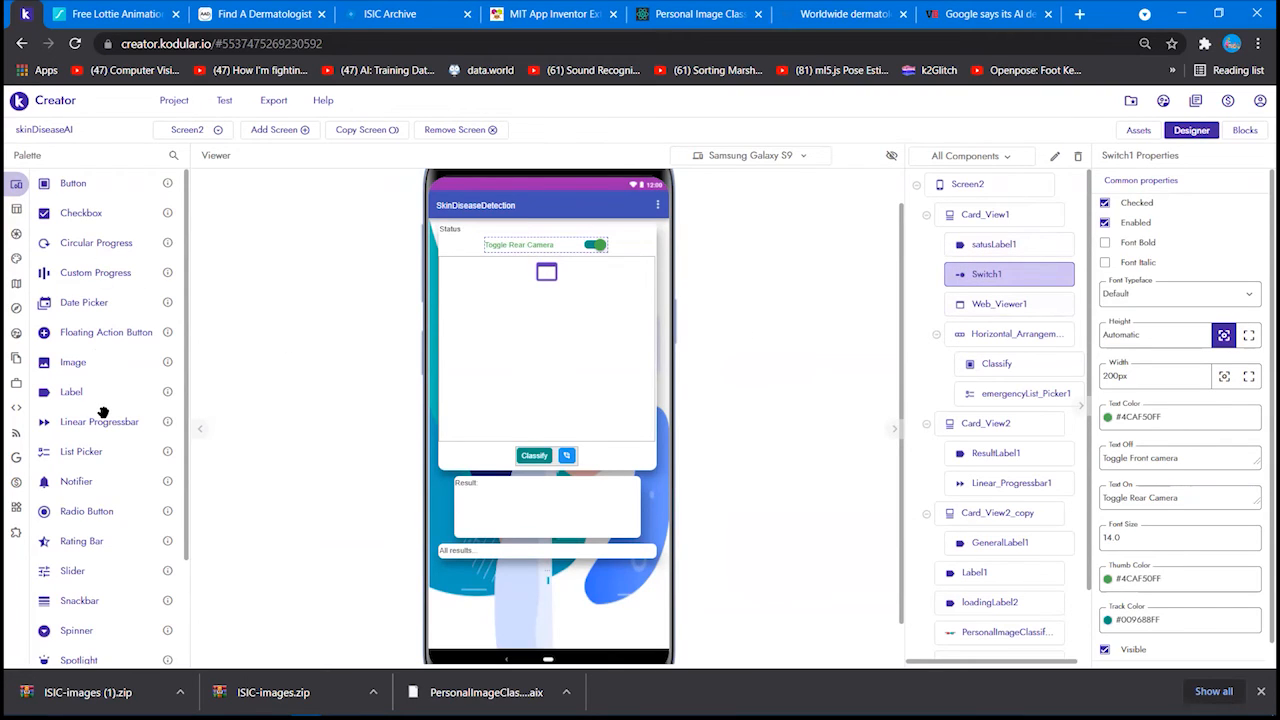
{"action": "scroll", "coordinate": [103, 412], "scroll_direction": "down", "scroll_amount": 2}
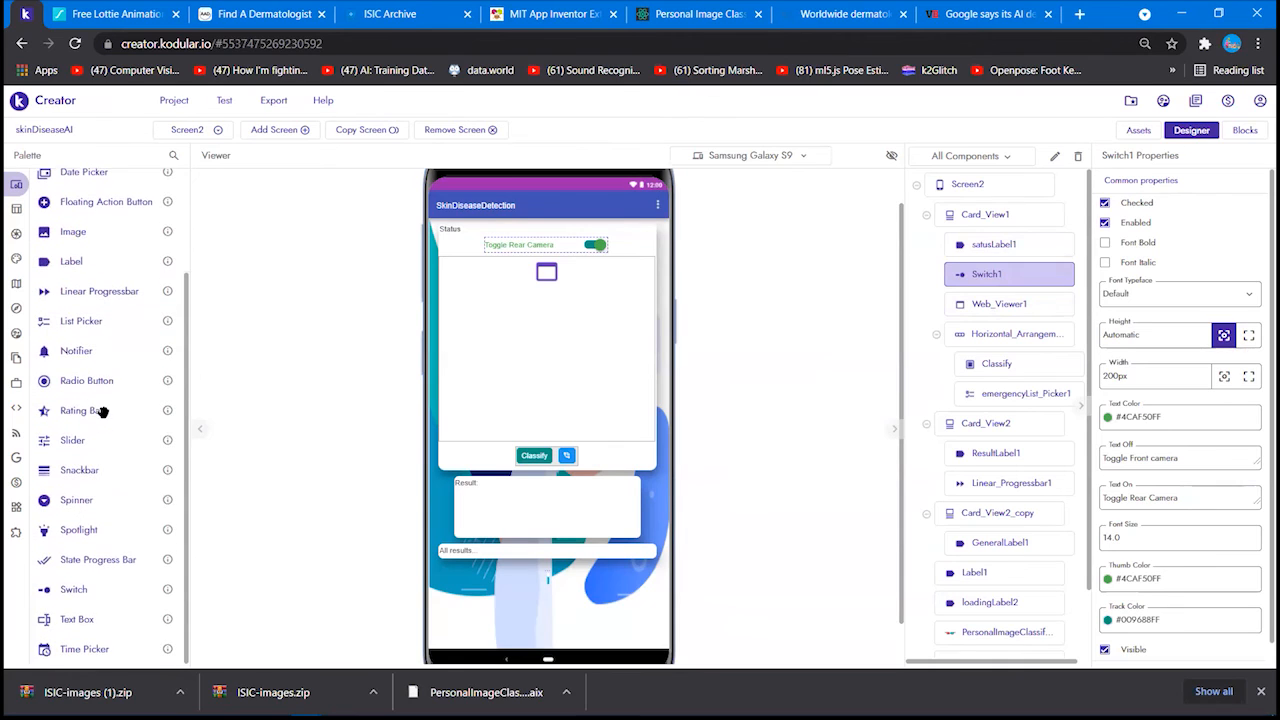
{"action": "scroll", "coordinate": [63, 168], "scroll_direction": "up", "scroll_amount": 2}
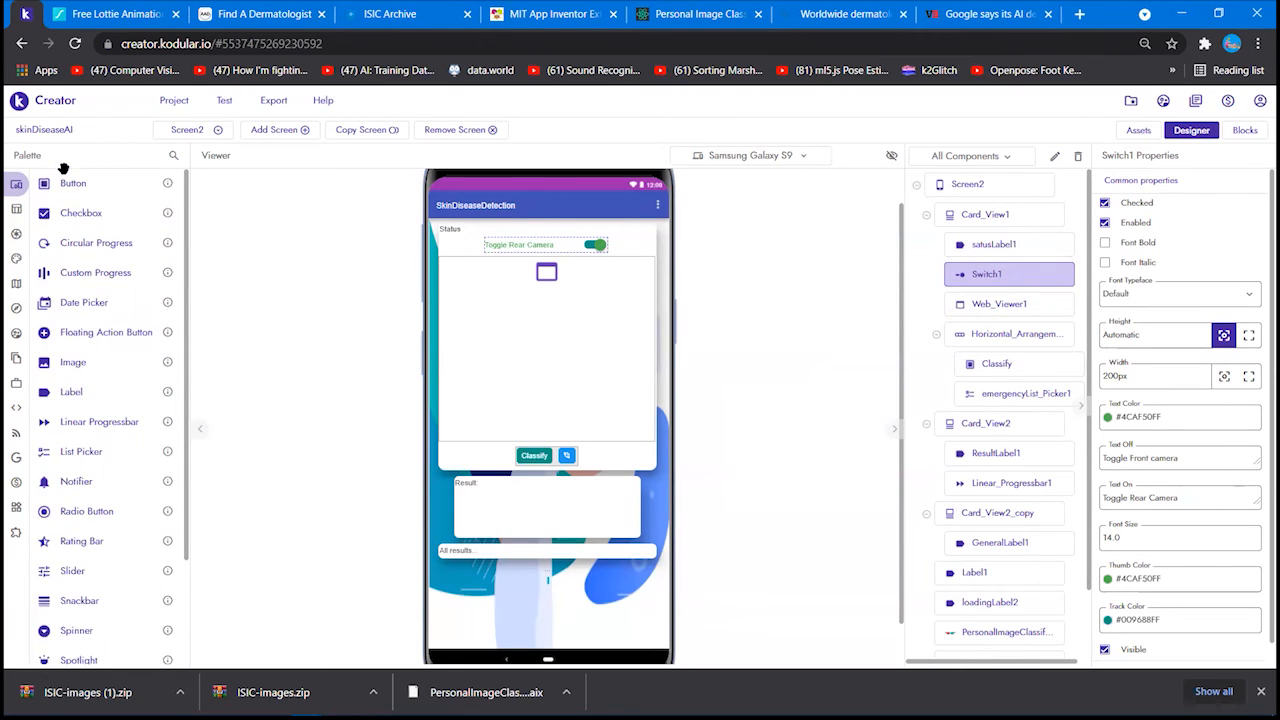
{"action": "mouse_move", "coordinate": [20, 206]}
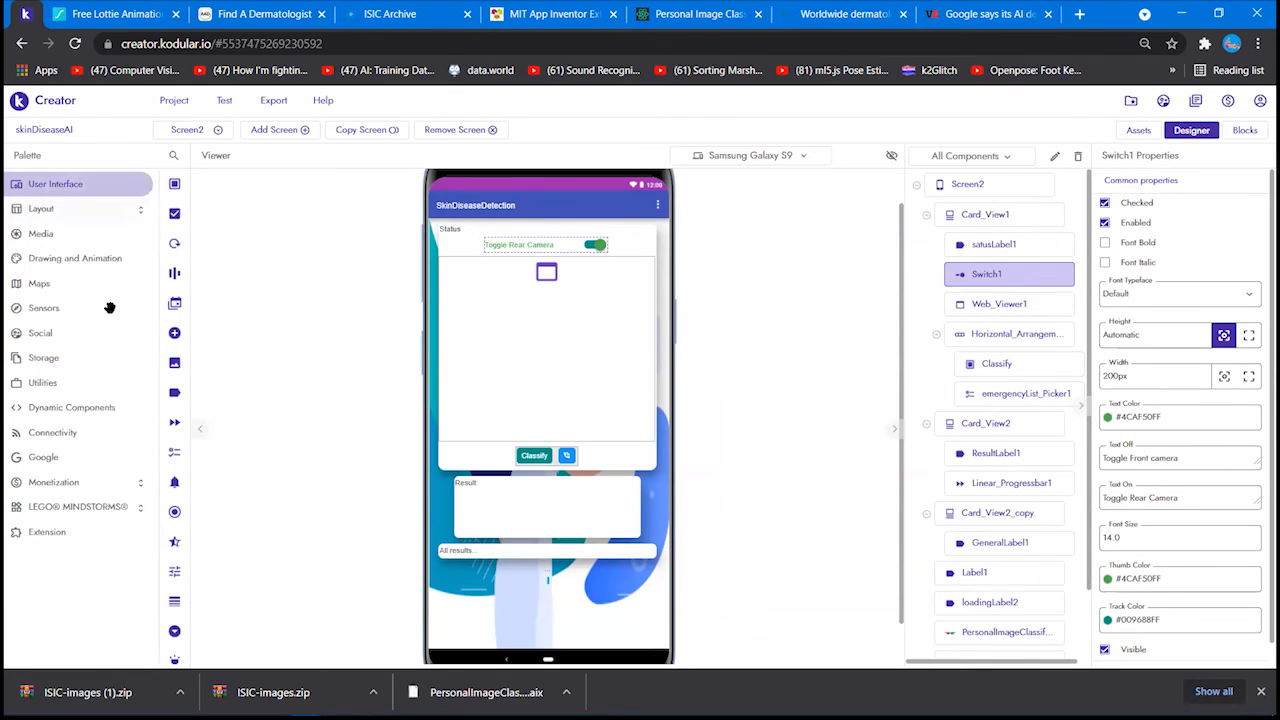
{"action": "scroll", "coordinate": [99, 345], "scroll_direction": "down", "scroll_amount": 2}
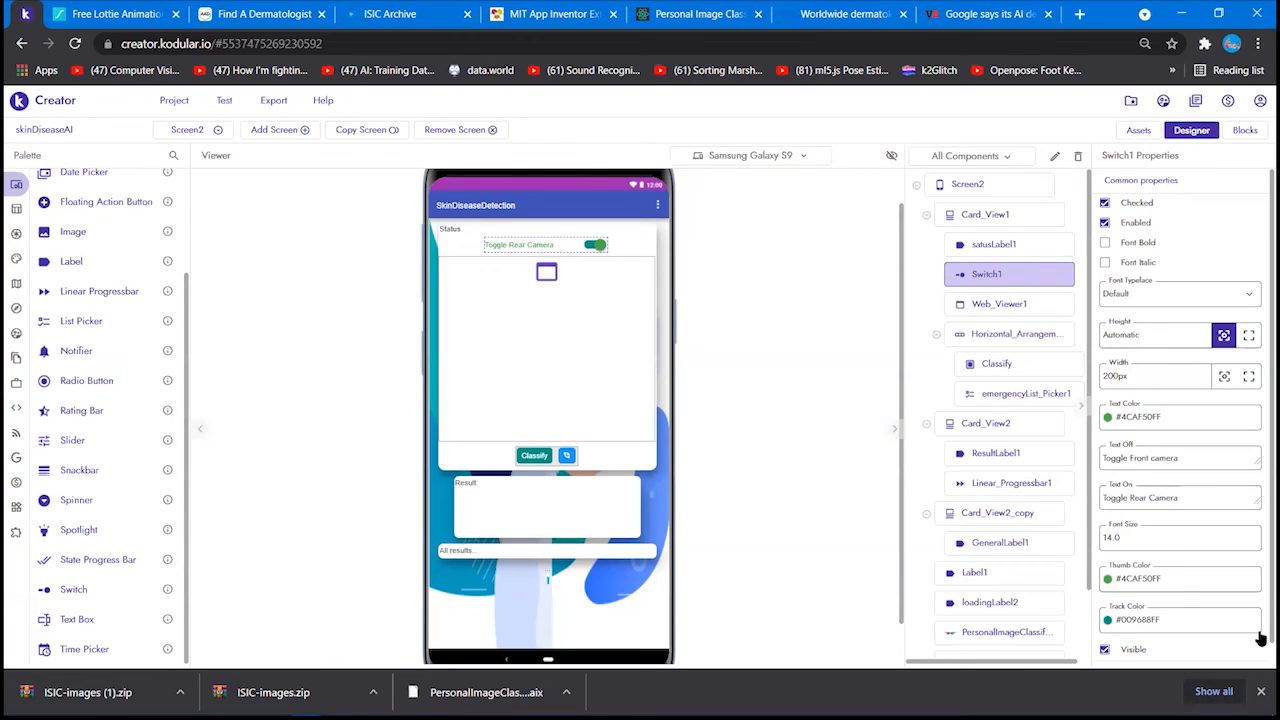
Step: Select Switch1 in Card_View1 and set its text color to the default purple #9C27B0FF
{"action": "left_click", "coordinate": [450, 229]}
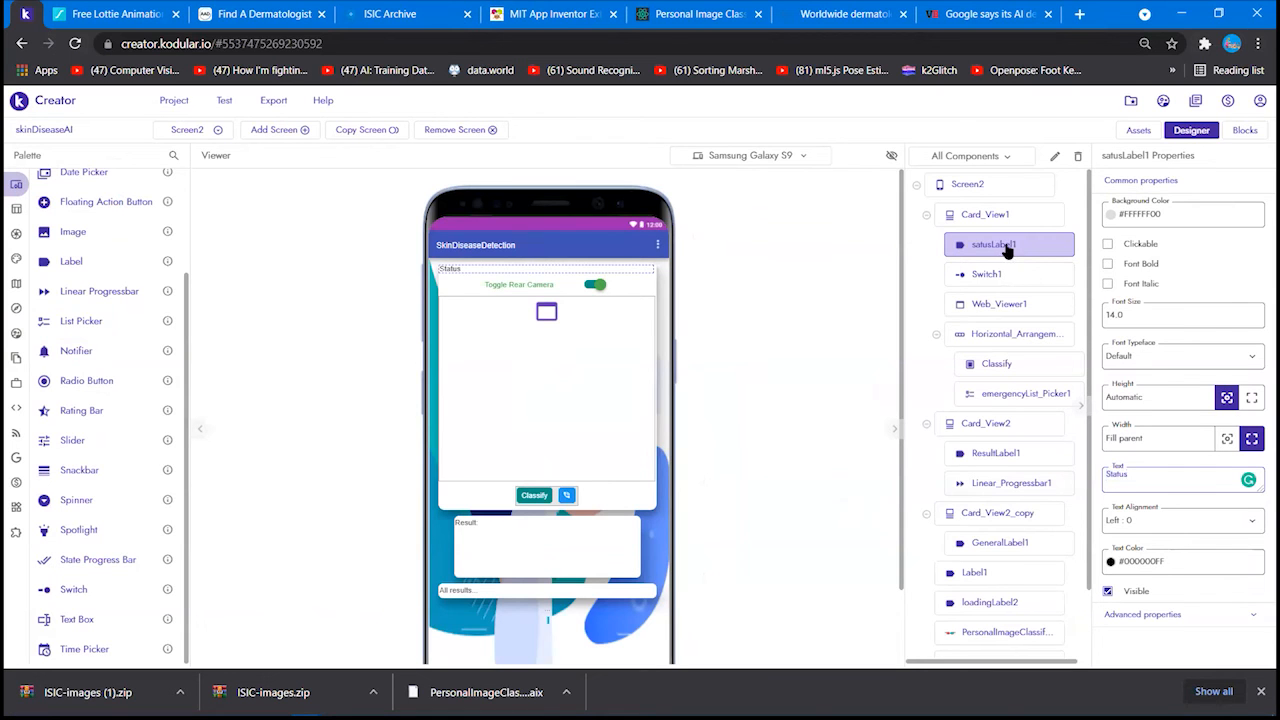
{"action": "left_click", "coordinate": [990, 276]}
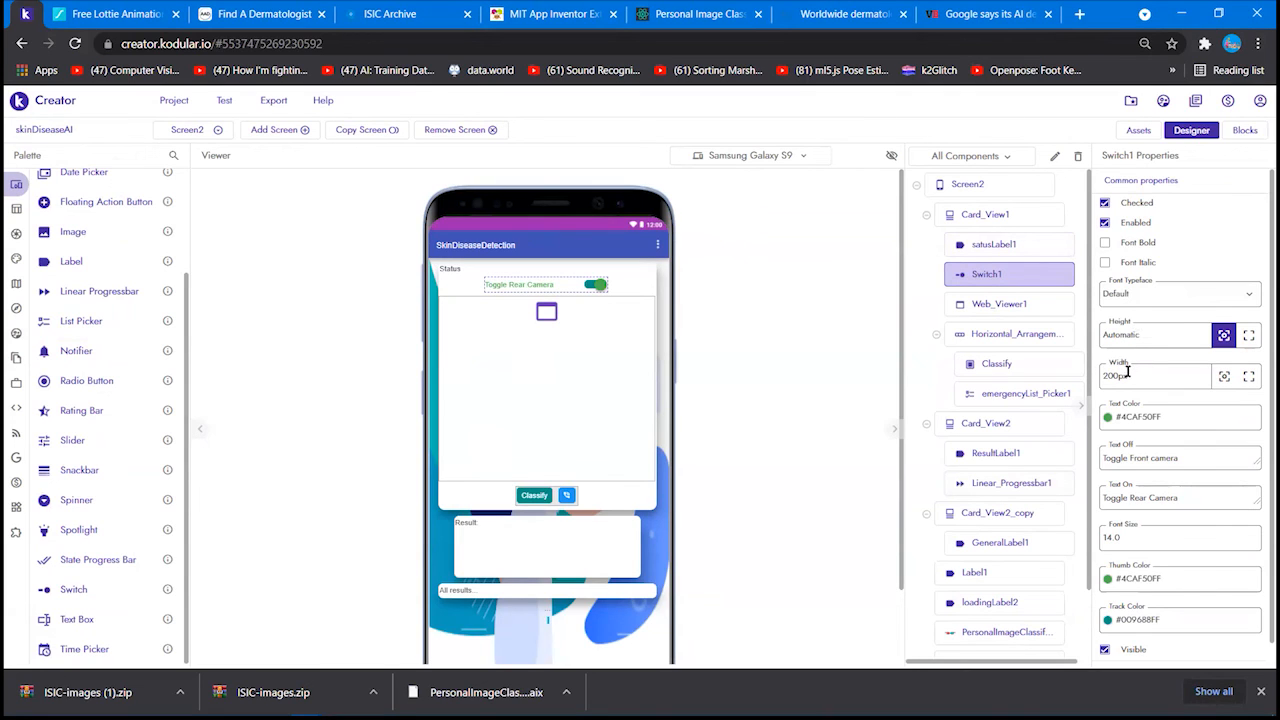
{"action": "scroll", "coordinate": [1126, 376], "scroll_direction": "down", "scroll_amount": 1}
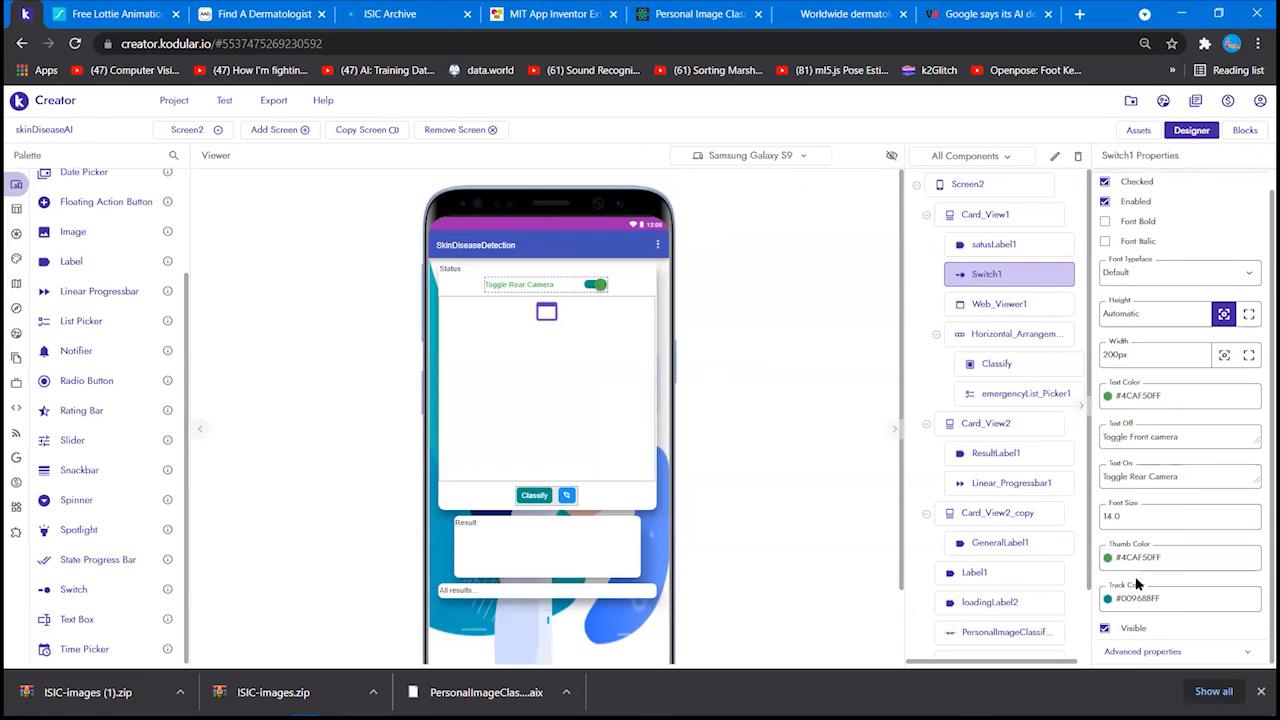
{"action": "scroll", "coordinate": [1136, 584], "scroll_direction": "up", "scroll_amount": 1}
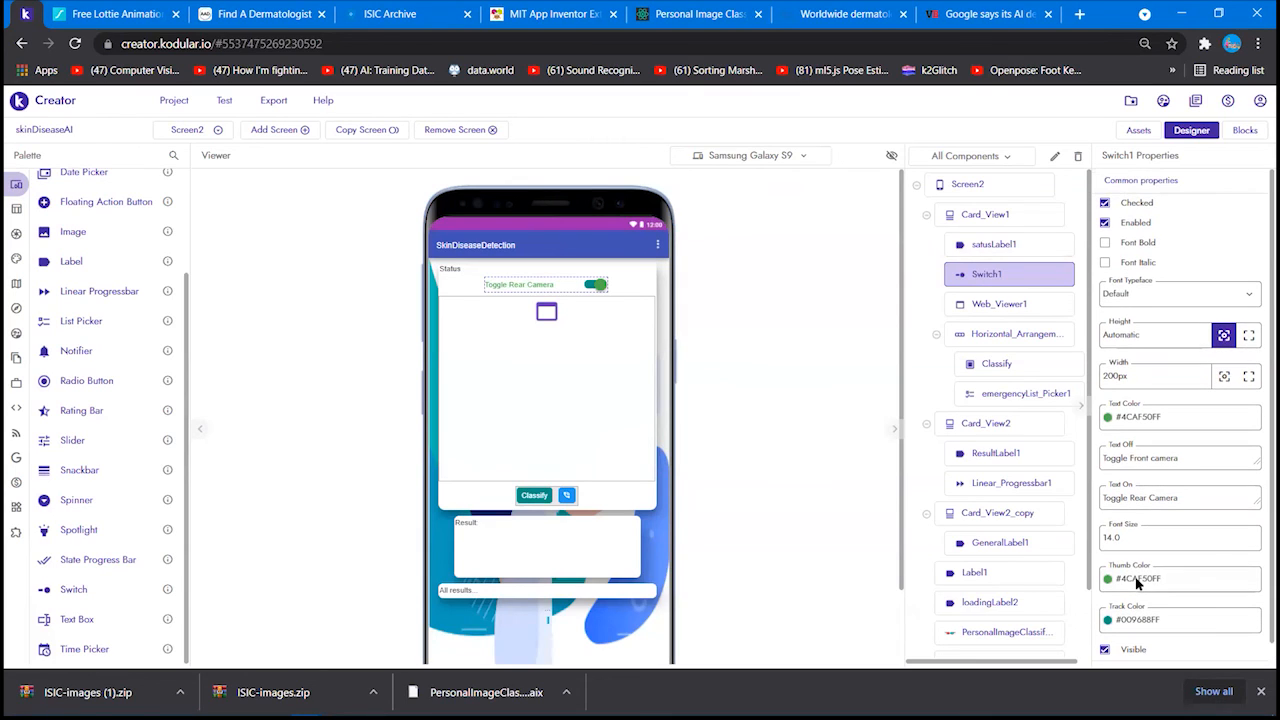
{"action": "left_click", "coordinate": [1133, 422]}
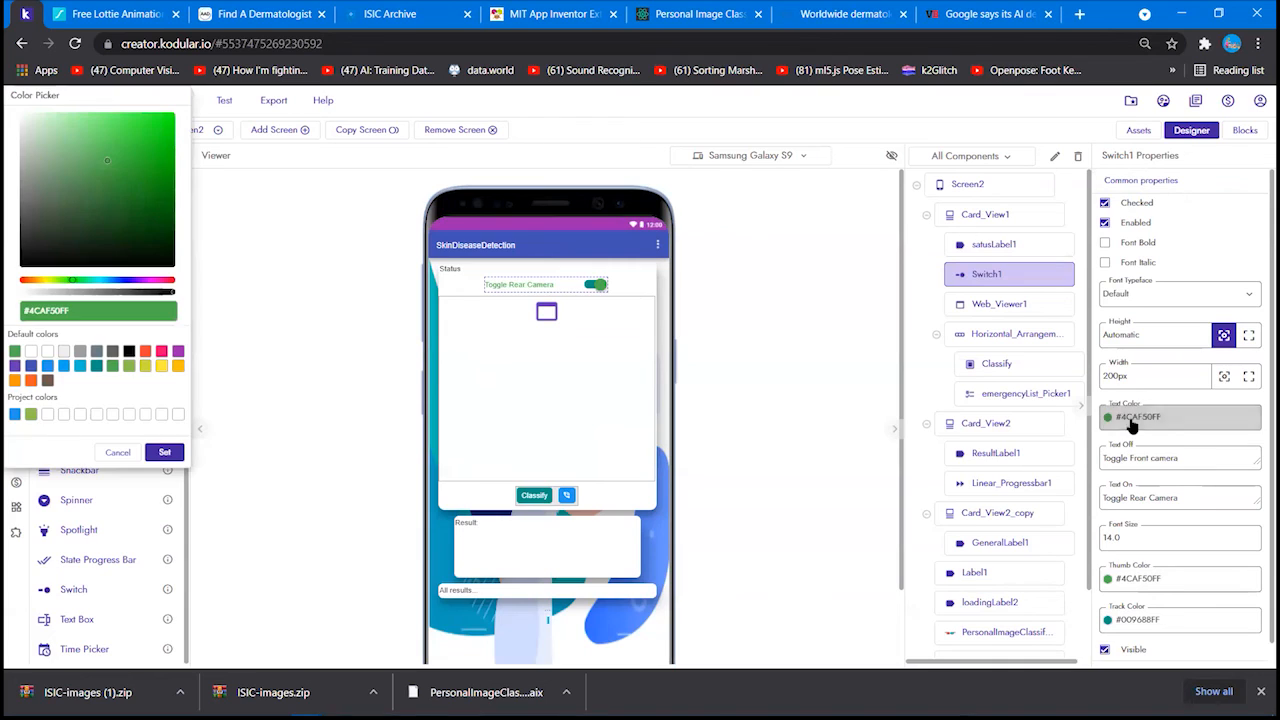
{"action": "left_click", "coordinate": [177, 353]}
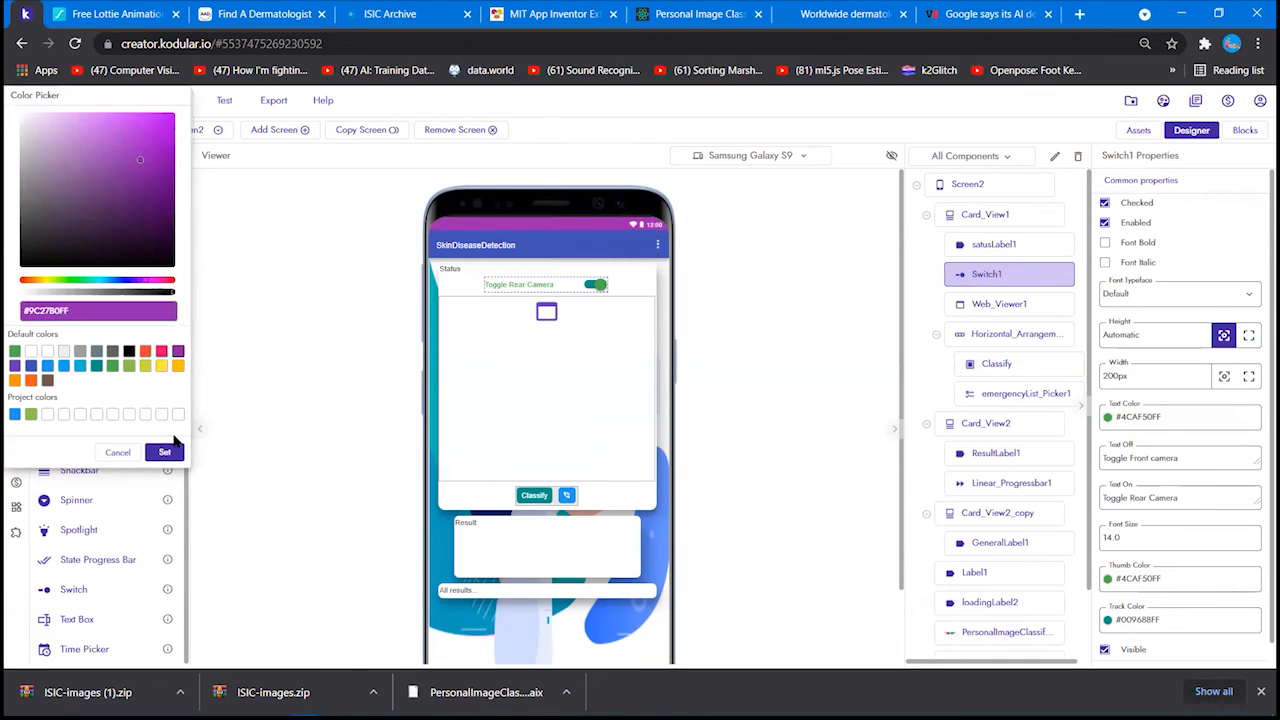
{"action": "left_click", "coordinate": [165, 451]}
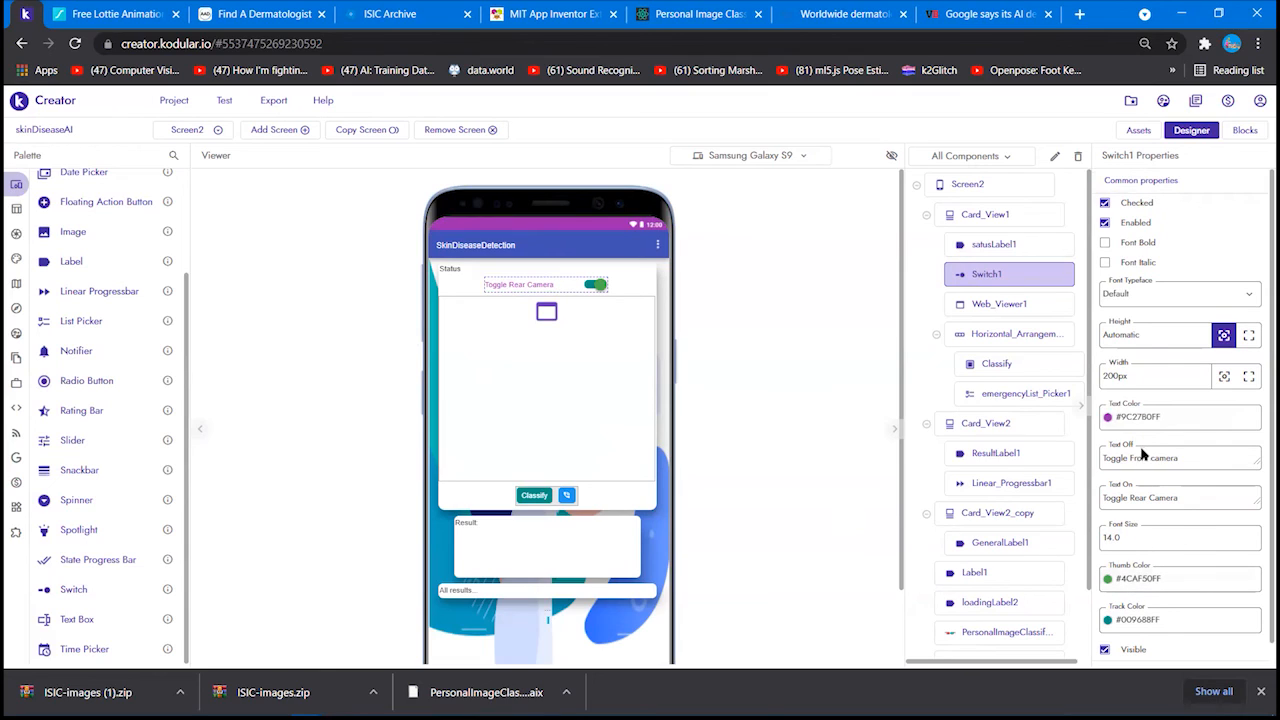
Step: Set Switch1's thumb color to the default pink #F50870FF and its track color to the default red-orange #F44336FF
{"action": "left_click", "coordinate": [1150, 580]}
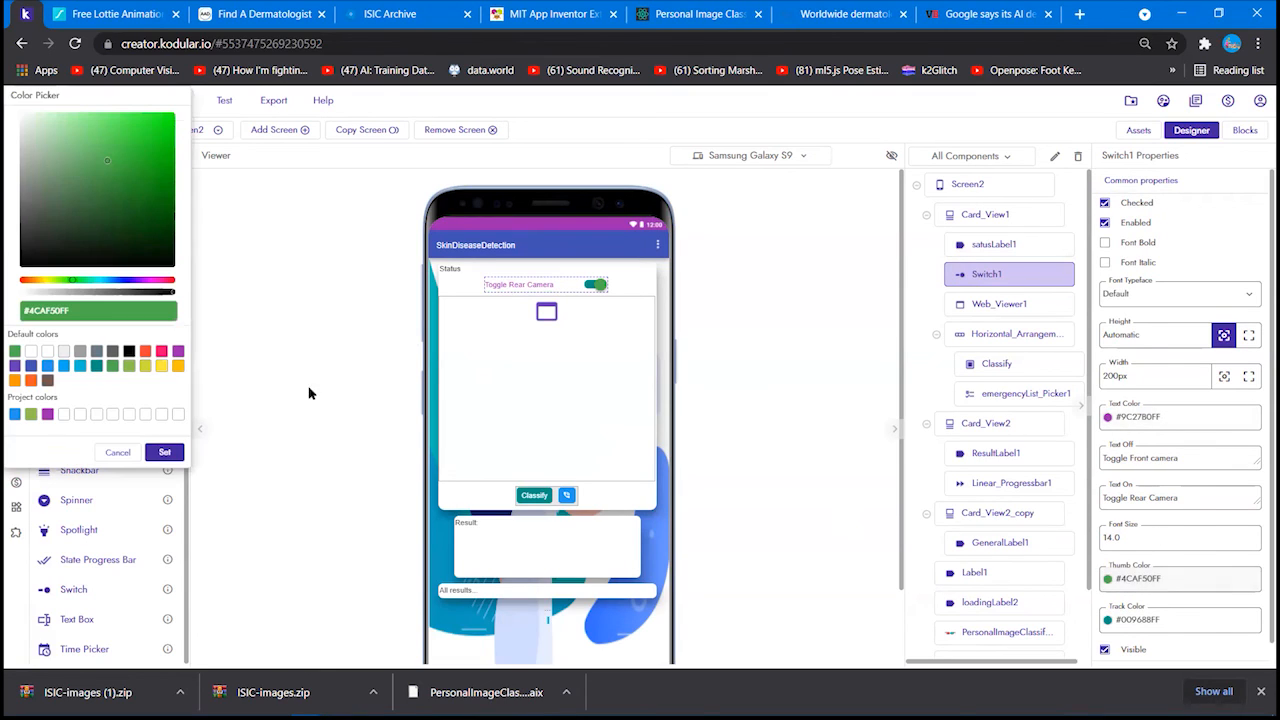
{"action": "left_click", "coordinate": [161, 351]}
{"action": "left_click", "coordinate": [165, 452]}
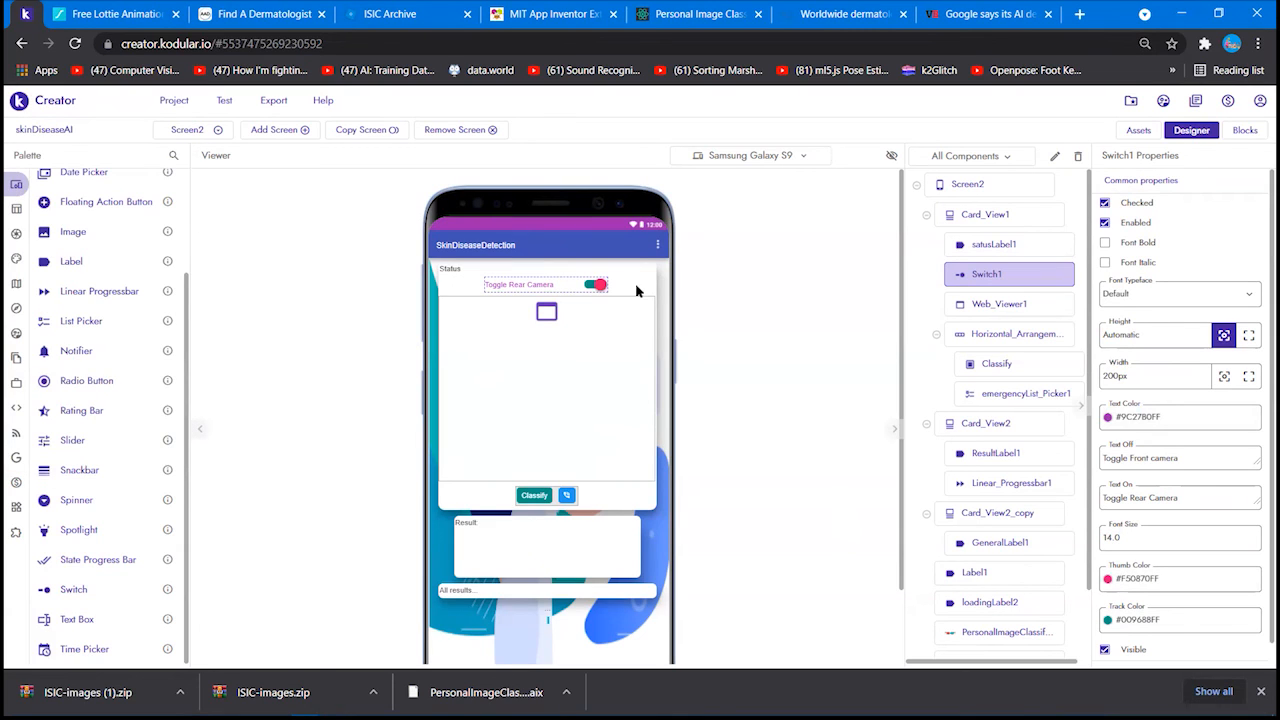
{"action": "left_click", "coordinate": [1142, 621]}
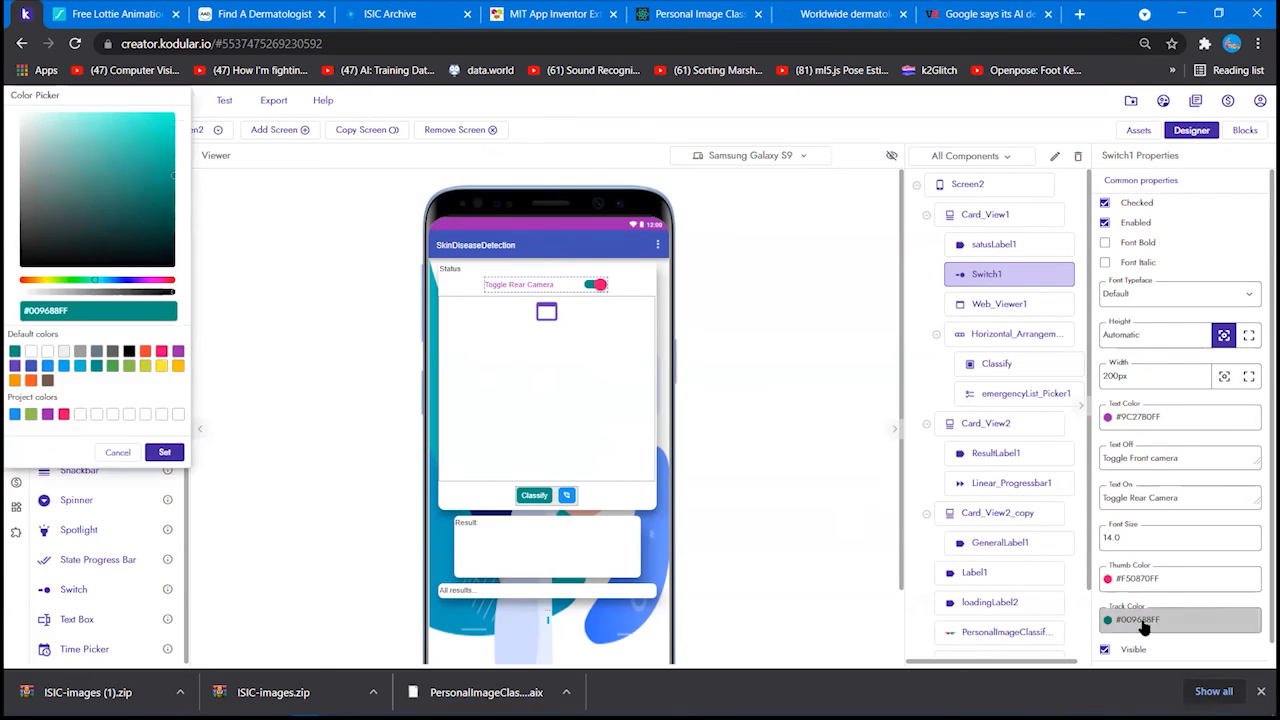
{"action": "left_click", "coordinate": [145, 352]}
{"action": "left_click", "coordinate": [164, 452]}
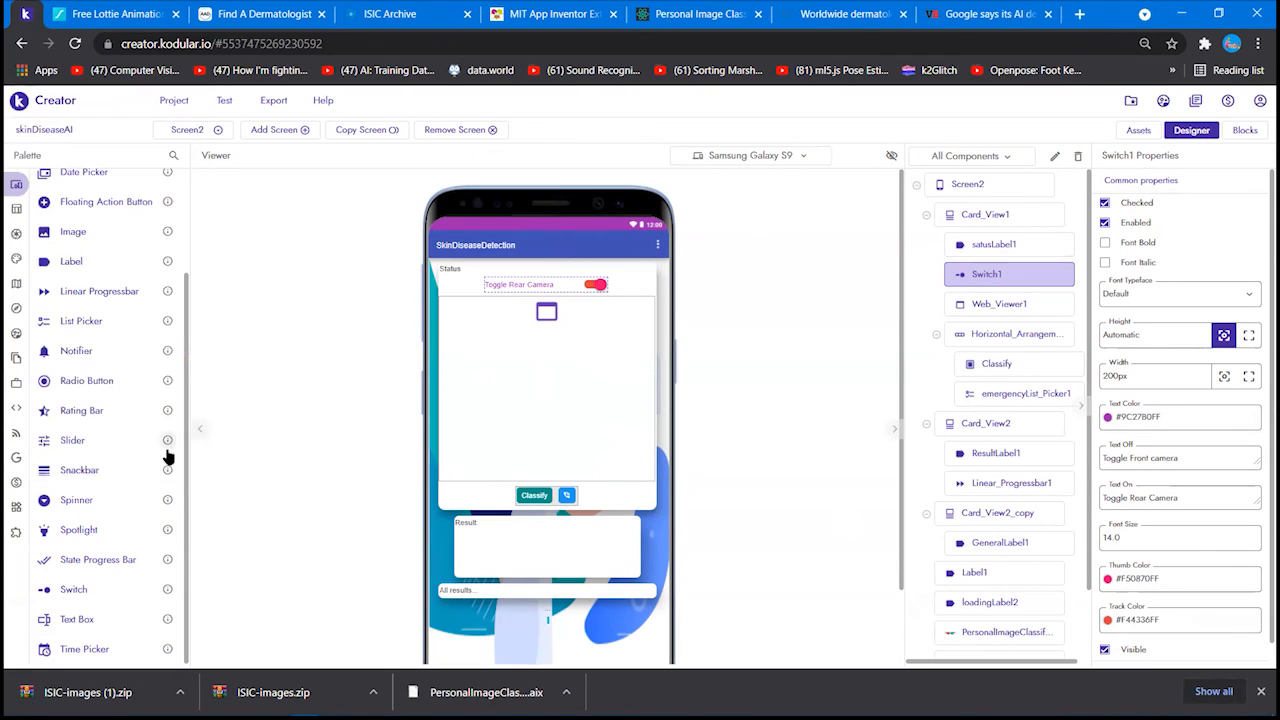